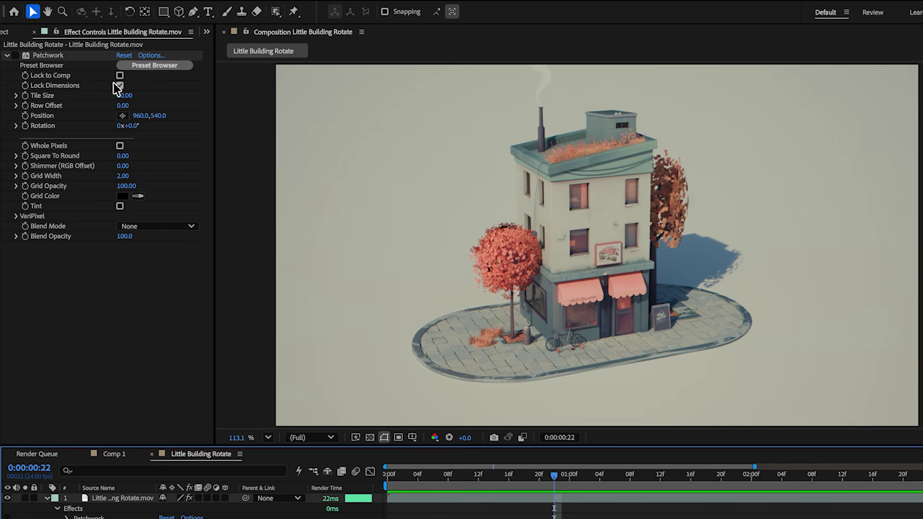
# - Enable the Patchwork effect on the building clip and set its Tile Size to 137
pyautogui.click(16, 57)
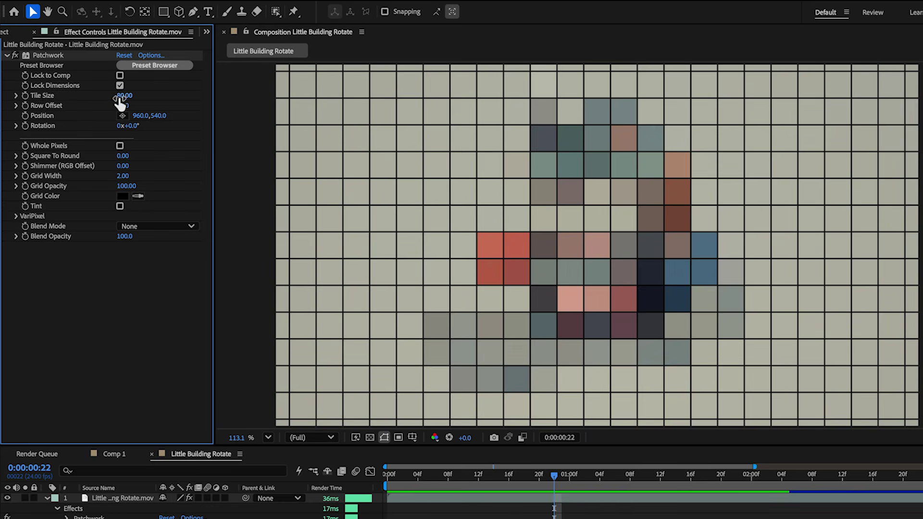
pyautogui.moveTo(122, 100); pyautogui.dragTo(162, 103)
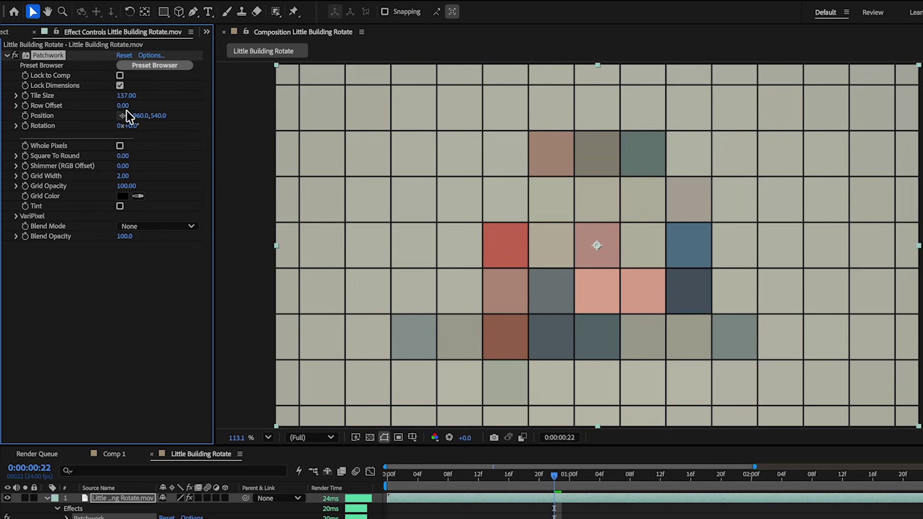
# - Try out changes to the tile grid's row offset, centre position and rotation, undoing them
pyautogui.moveTo(121, 104); pyautogui.dragTo(145, 106)
pyautogui.hotkey('ctrl', 'z')
pyautogui.moveTo(596, 246)
pyautogui.mouseDown()
pyautogui.moveTo(550, 204)
pyautogui.moveTo(432, 162)
pyautogui.moveTo(500, 163)
pyautogui.moveTo(518, 206)
pyautogui.moveTo(594, 248)
pyautogui.mouseUp()
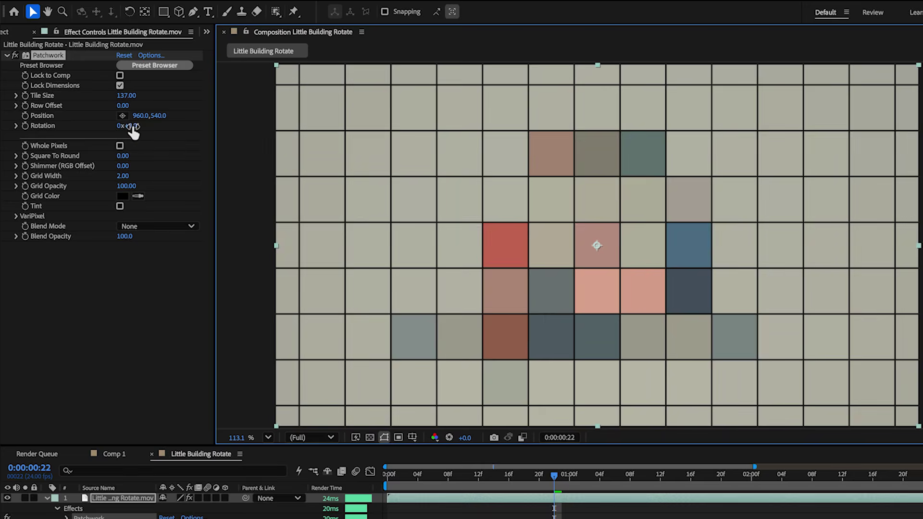
pyautogui.moveTo(130, 126); pyautogui.dragTo(156, 128)
pyautogui.hotkey('ctrl', 'z')
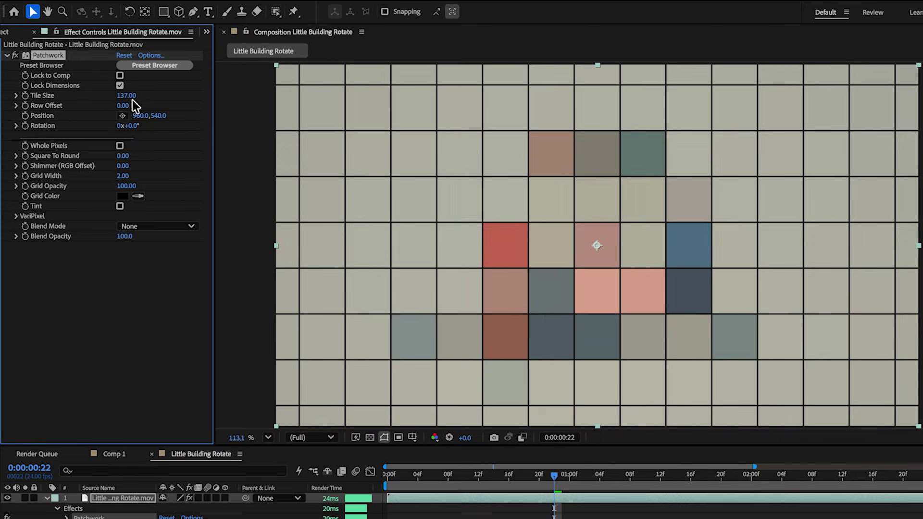
# - Unlock the tile dimensions, try a Tile Width of 153 and Tile Height of 154, and undo these changes
pyautogui.click(120, 86)
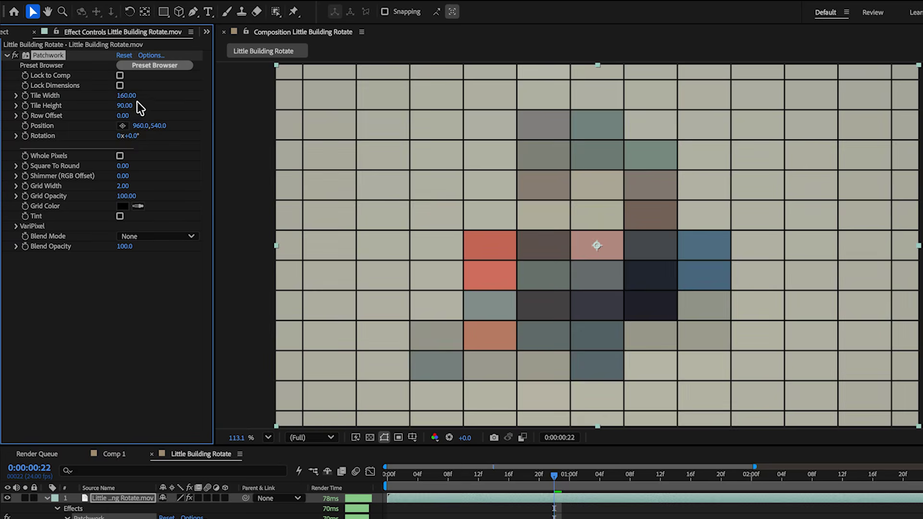
pyautogui.moveTo(125, 96); pyautogui.dragTo(167, 114)
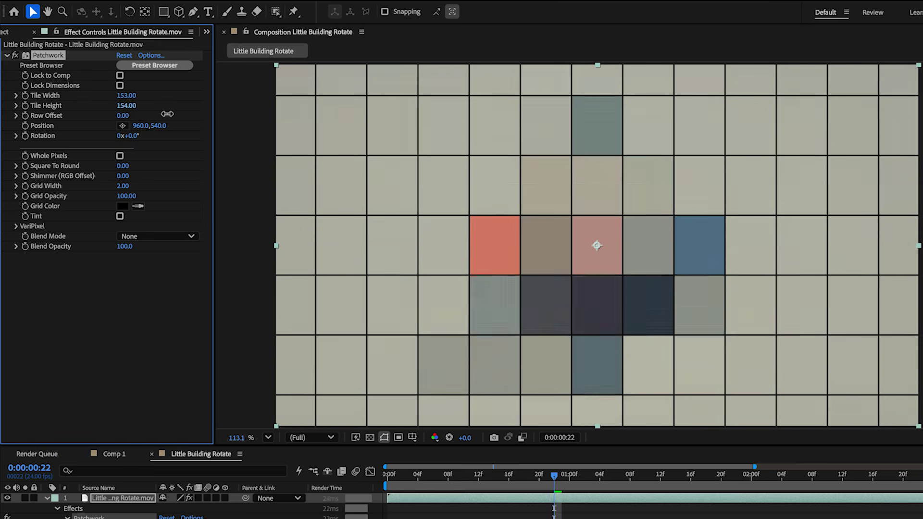
pyautogui.hotkey('ctrl', 'z')
pyautogui.hotkey('ctrl', 'z')
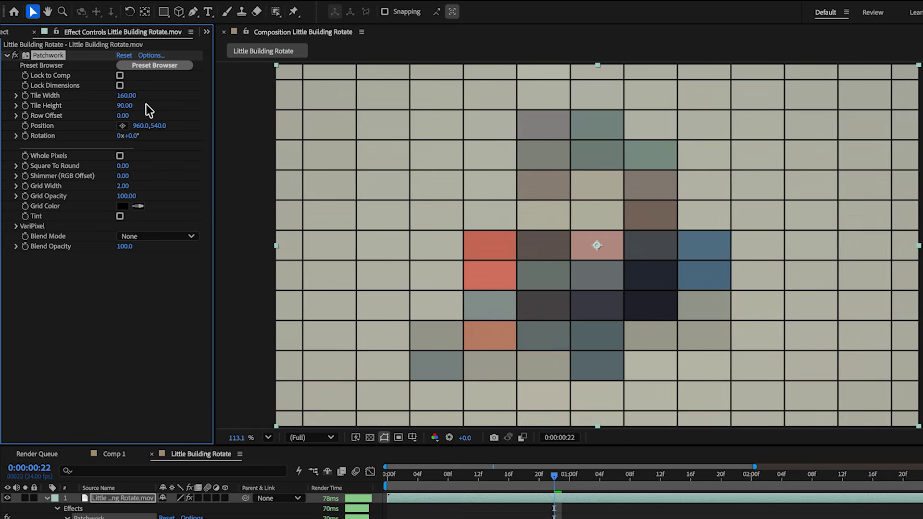
pyautogui.hotkey('ctrl', 'z')
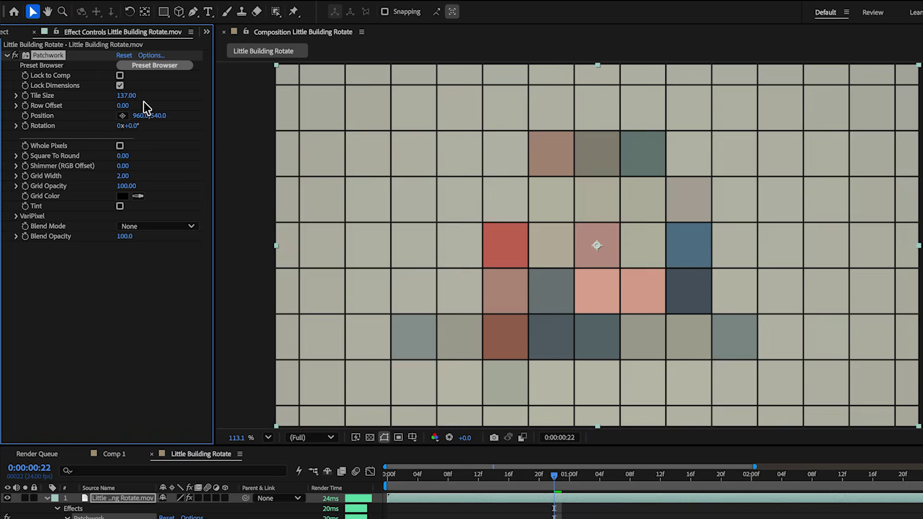
# - Lock the tile grid to the composition with 5 cells across and 4 cells down
pyautogui.click(120, 76)
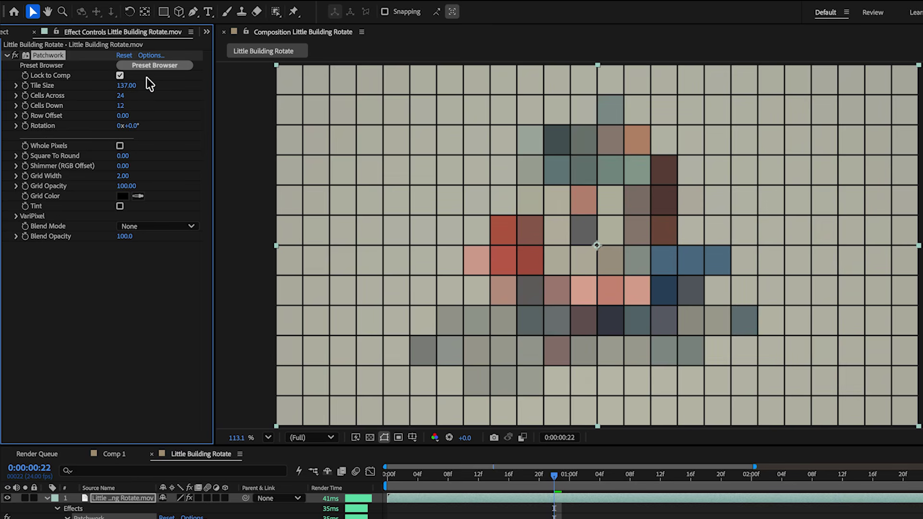
pyautogui.click(120, 95)
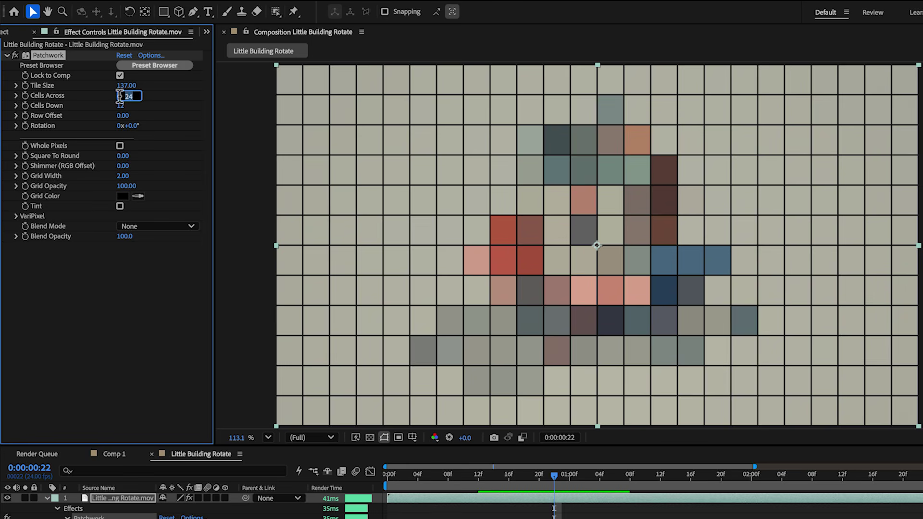
pyautogui.write('5')
pyautogui.press('Tab')
pyautogui.write('4')
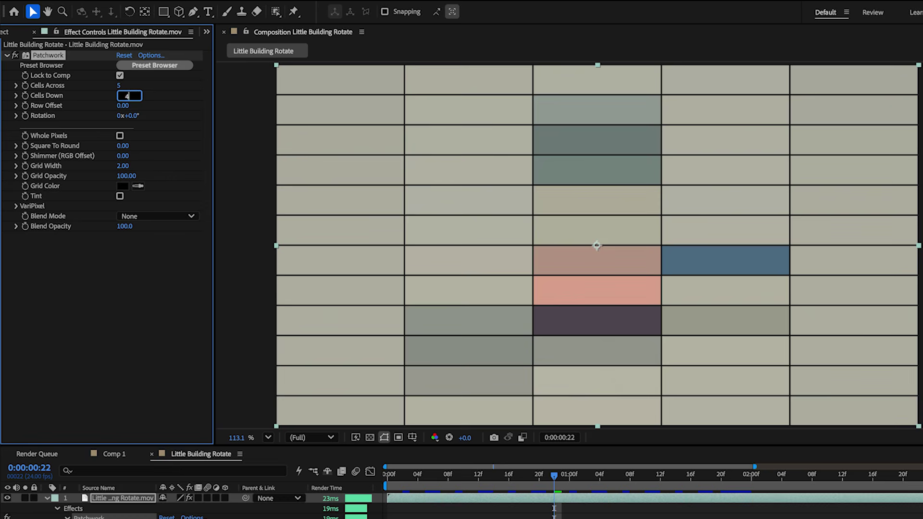
pyautogui.press('Return')
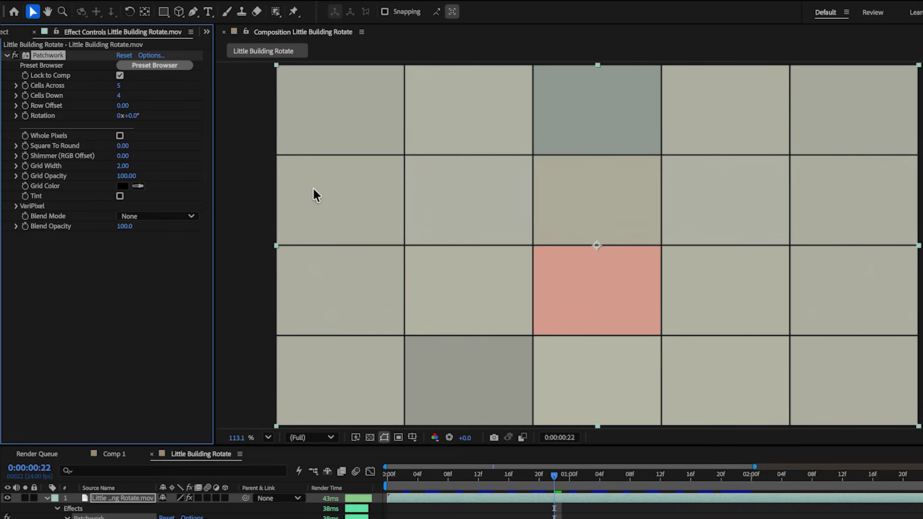
# - Release the grid from the composition, lock the tile dimensions together and set Tile Size to 109
pyautogui.click(119, 76)
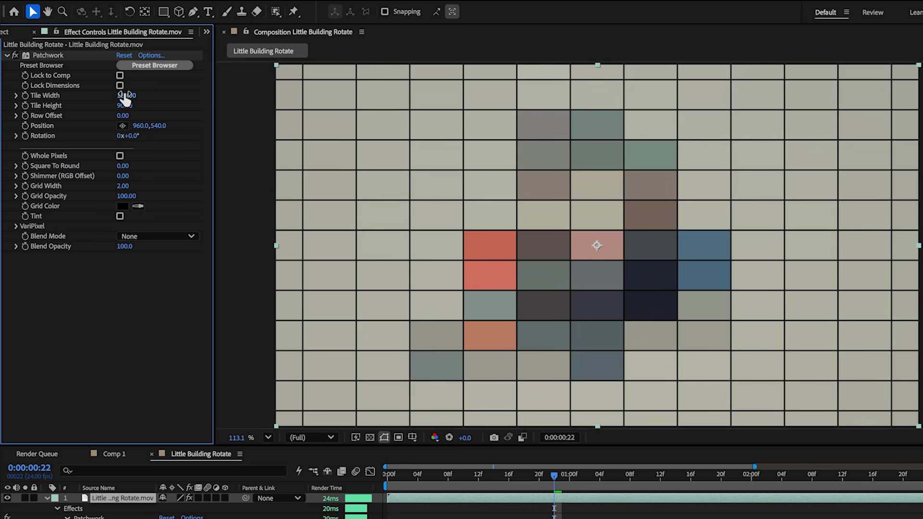
pyautogui.click(120, 86)
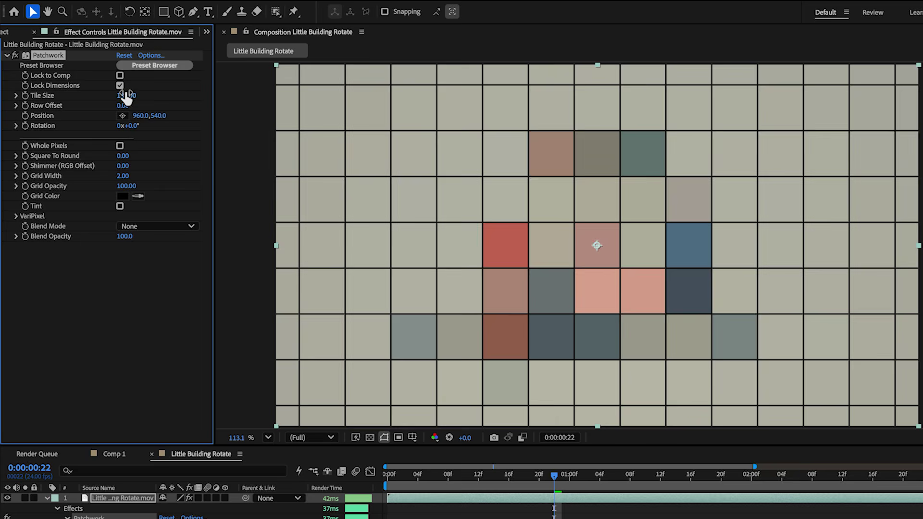
pyautogui.moveTo(126, 95)
pyautogui.mouseDown()
pyautogui.moveTo(92, 95)
pyautogui.moveTo(108, 95)
pyautogui.mouseUp()
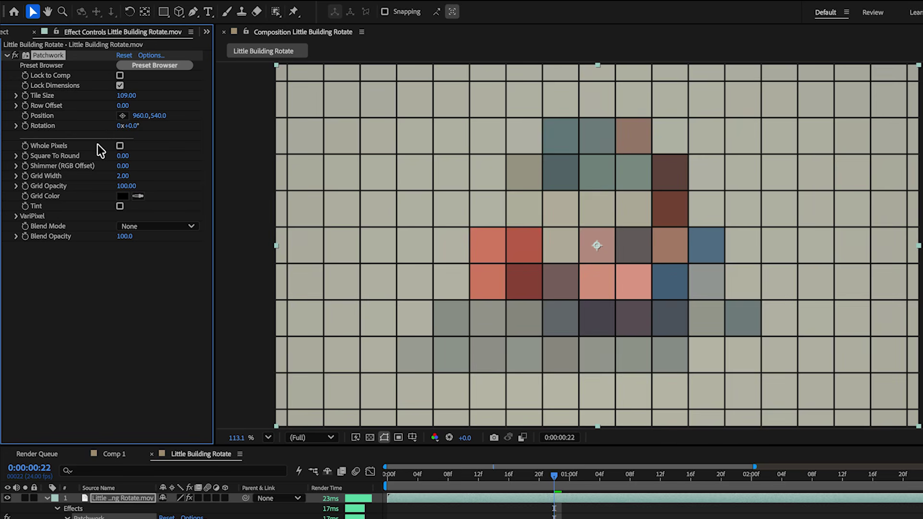
# - Enable Whole Pixels for the tiles and rotate the grid to 39°
pyautogui.click(120, 149)
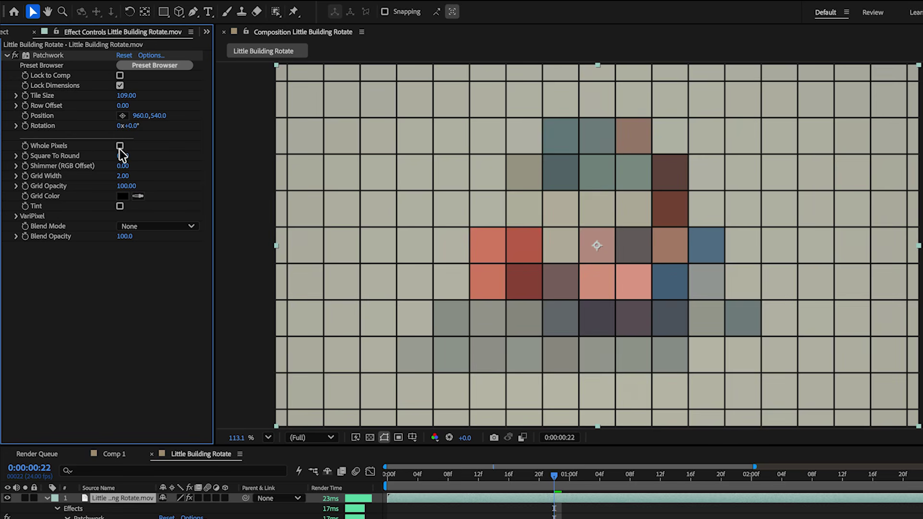
pyautogui.scroll(3, 602, 302)
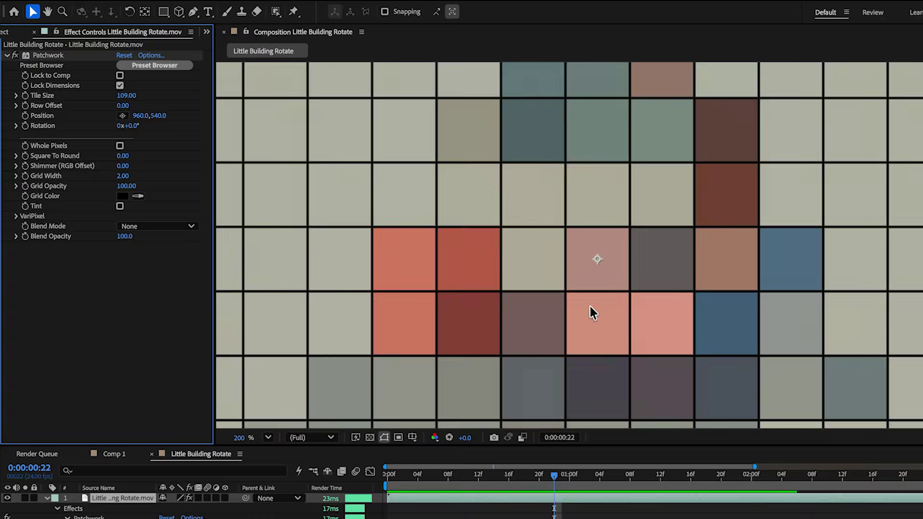
pyautogui.scroll(4, 590, 312)
pyautogui.moveTo(592, 310); pyautogui.dragTo(452, 311)
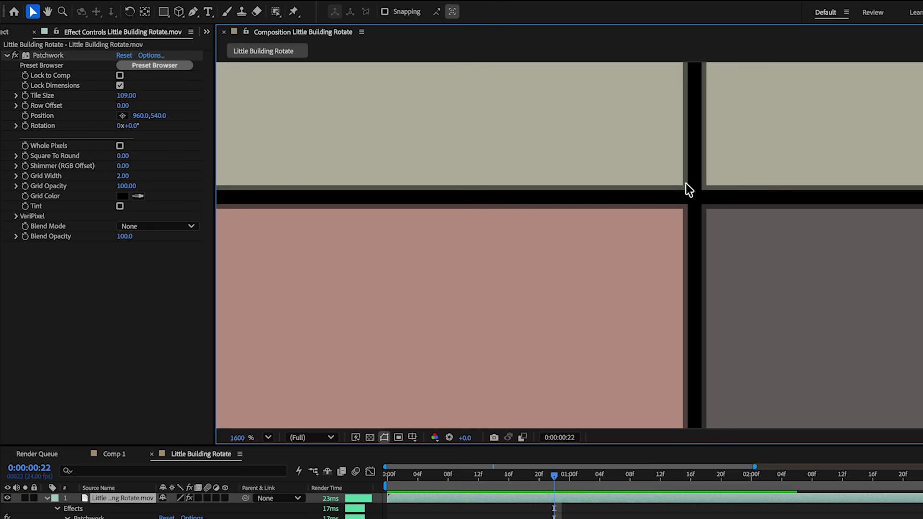
pyautogui.click(119, 146)
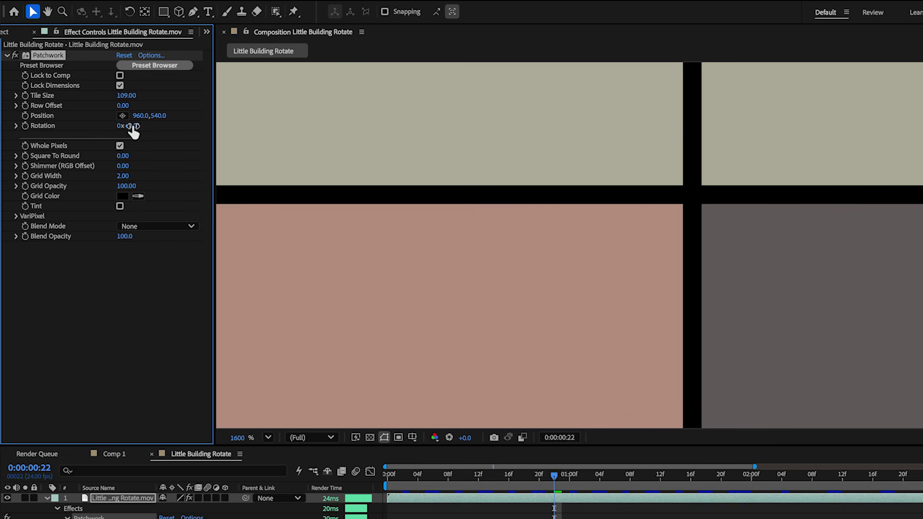
pyautogui.moveTo(130, 126); pyautogui.dragTo(169, 153)
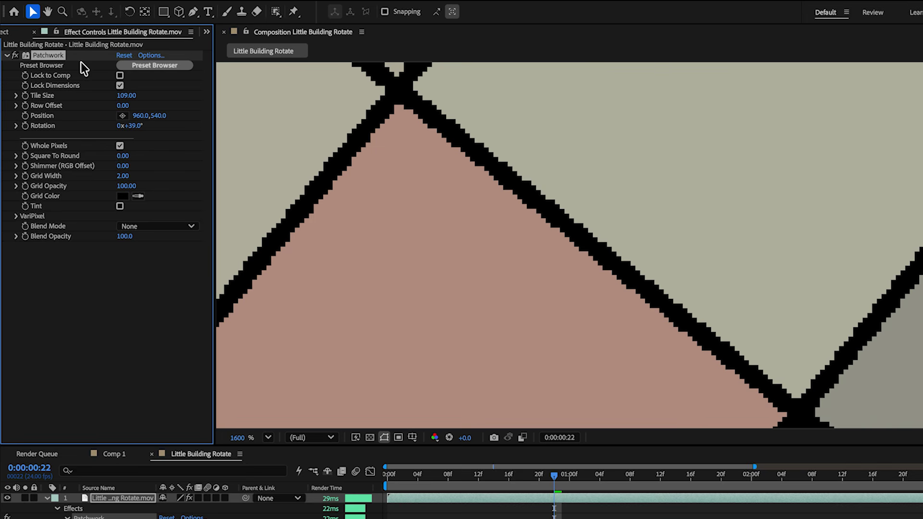
# - Compare the rotated grid's edges with Whole Pixels on and off, leaving the option disabled
pyautogui.click(119, 146)
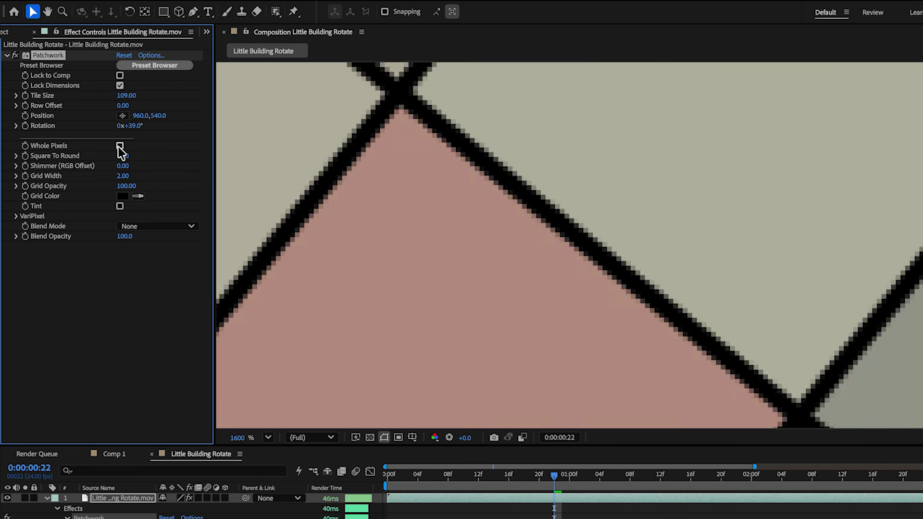
pyautogui.click(120, 146)
pyautogui.click(120, 147)
pyautogui.click(120, 146)
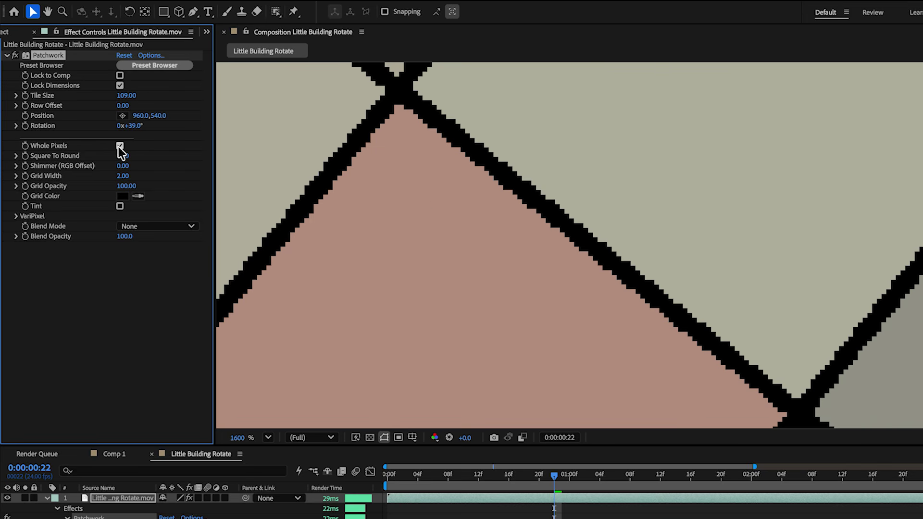
pyautogui.press(',')
pyautogui.press(',')
pyautogui.click(120, 146)
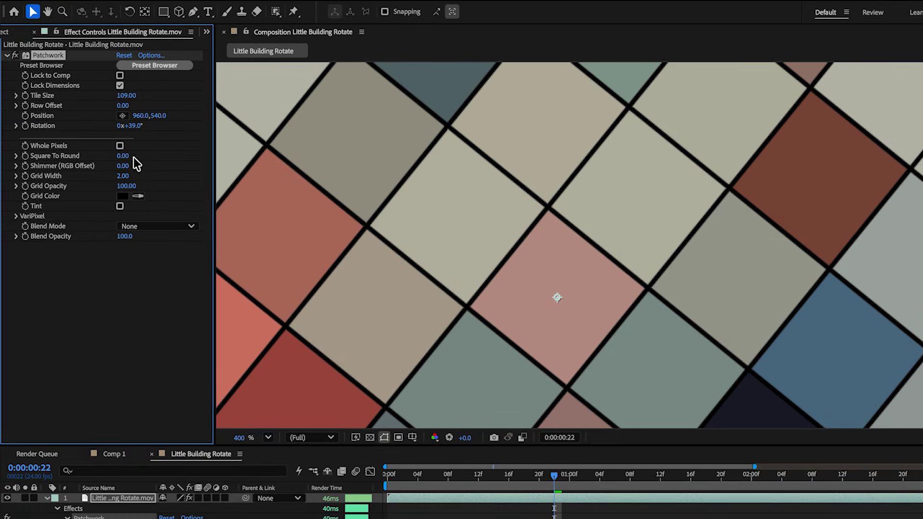
# - Set Tile Size to 24 and Shimmer to 0.01, and adjust the grid lines to width 2.20 and opacity 2
pyautogui.moveTo(125, 158); pyautogui.dragTo(148, 155)
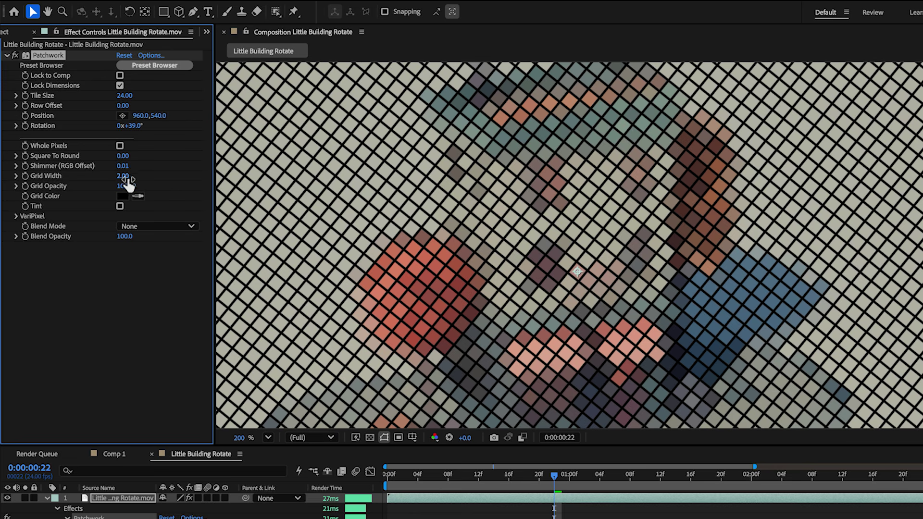
pyautogui.moveTo(122, 178)
pyautogui.mouseDown()
pyautogui.moveTo(165, 178)
pyautogui.moveTo(87, 174)
pyautogui.moveTo(193, 175)
pyautogui.moveTo(120, 170)
pyautogui.mouseUp()
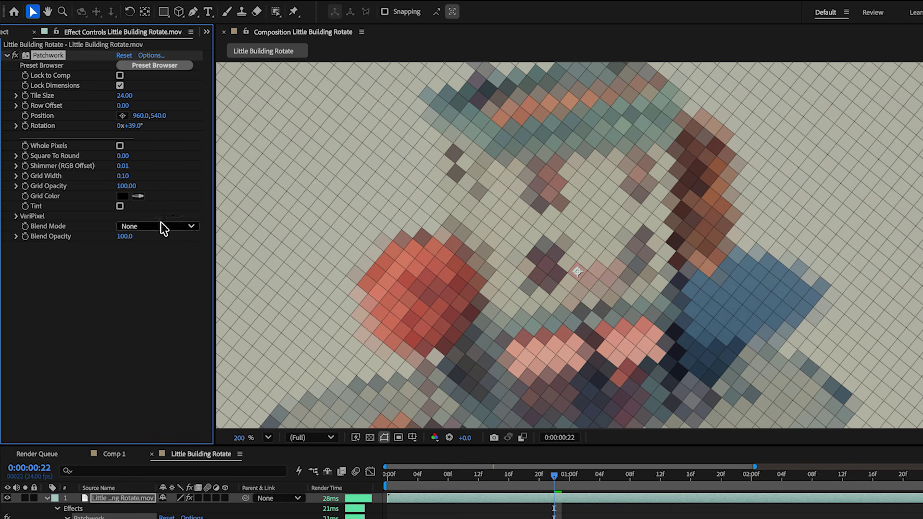
pyautogui.moveTo(124, 176); pyautogui.dragTo(2, 182)
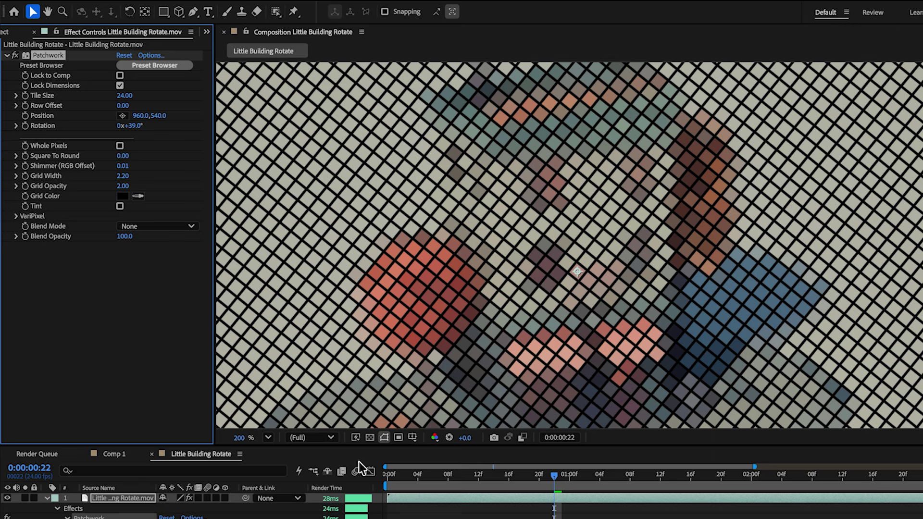
# - Show the transparency grid in the viewer and set the effect's Blend Mode to Normal with Grid Opacity at 100
pyautogui.click(370, 438)
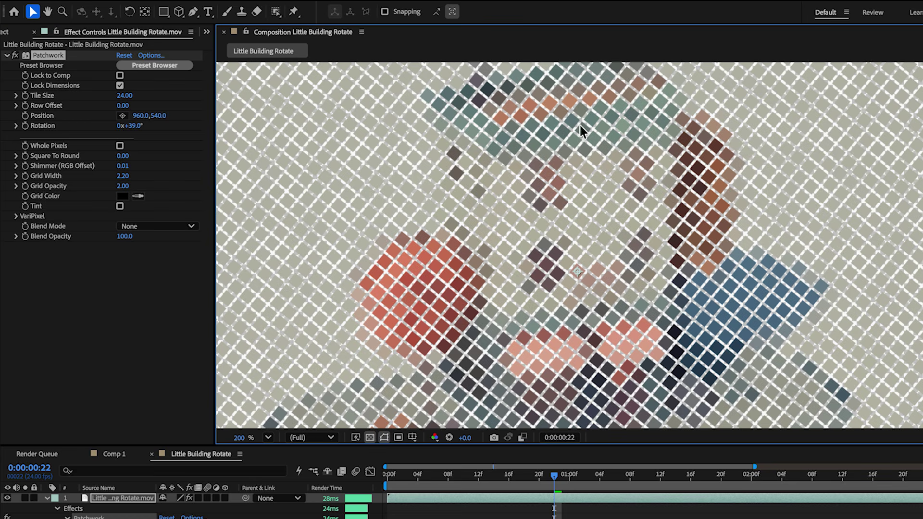
pyautogui.click(153, 225)
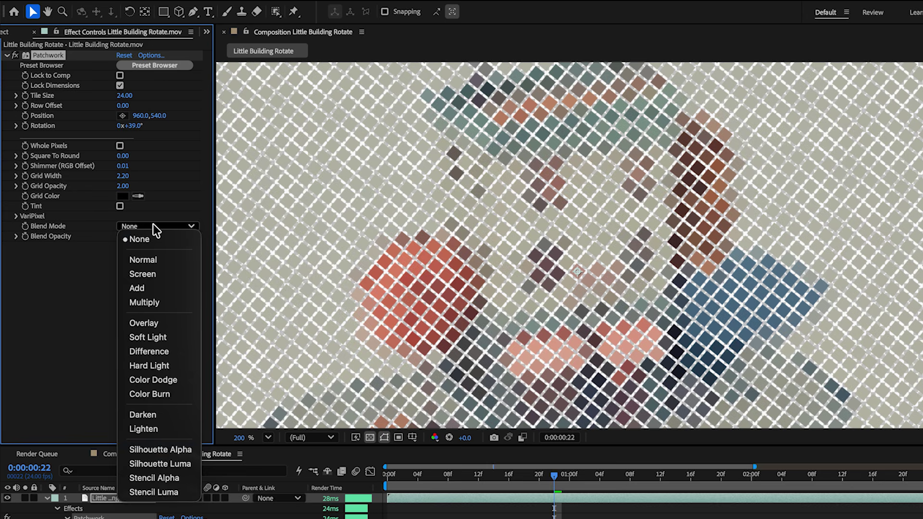
pyautogui.click(158, 260)
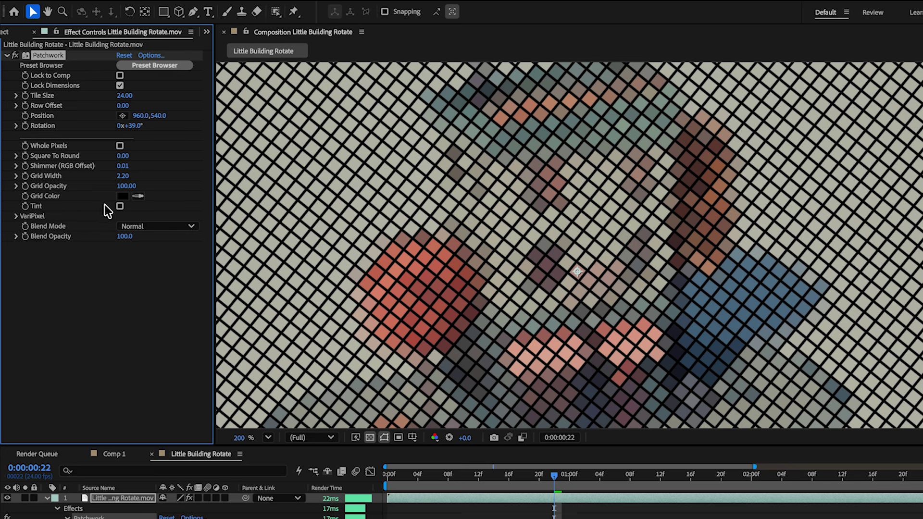
# - Enable Tint on the Patchwork effect and set the Grid Width to 0.5
pyautogui.click(120, 206)
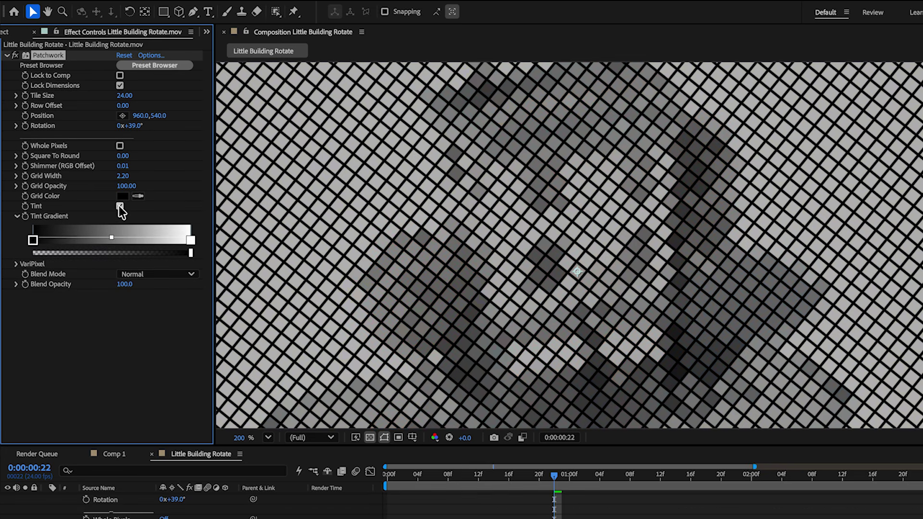
pyautogui.click(122, 176)
pyautogui.write('.5')
pyautogui.press('Return')
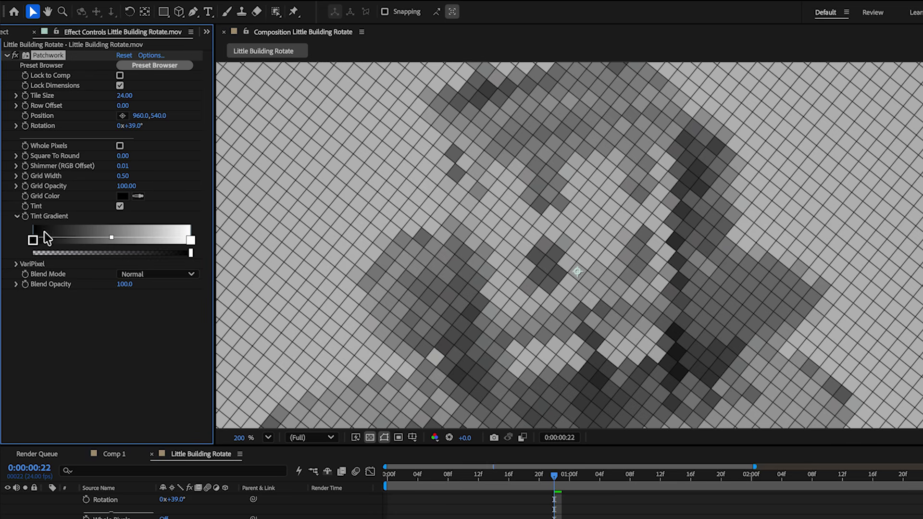
# - Add a light red FF8181 middle stop to the tint gradient and recolour its dark end stop turquoise
pyautogui.click(101, 240)
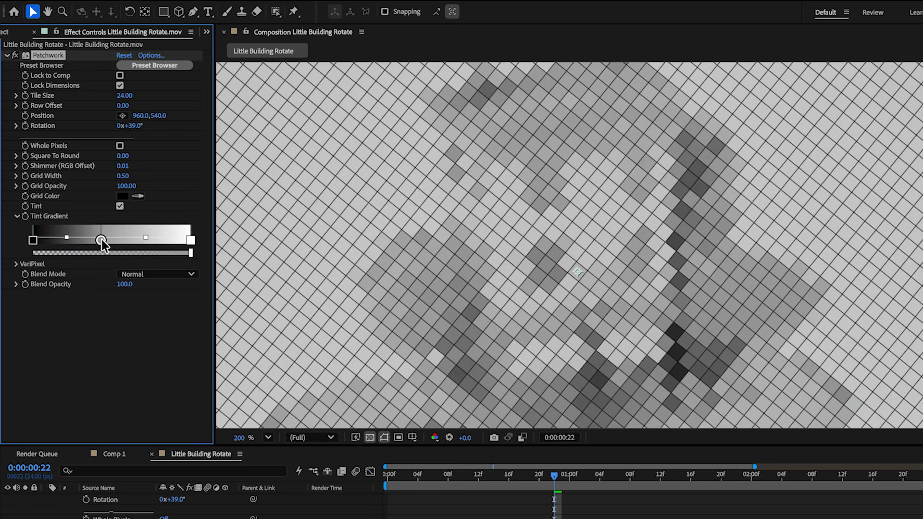
pyautogui.moveTo(108, 273); pyautogui.dragTo(121, 240)
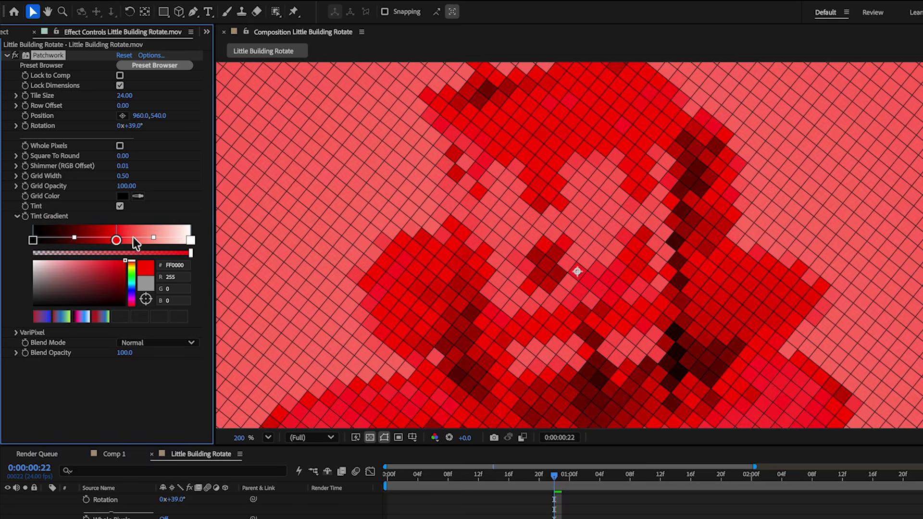
pyautogui.click(33, 240)
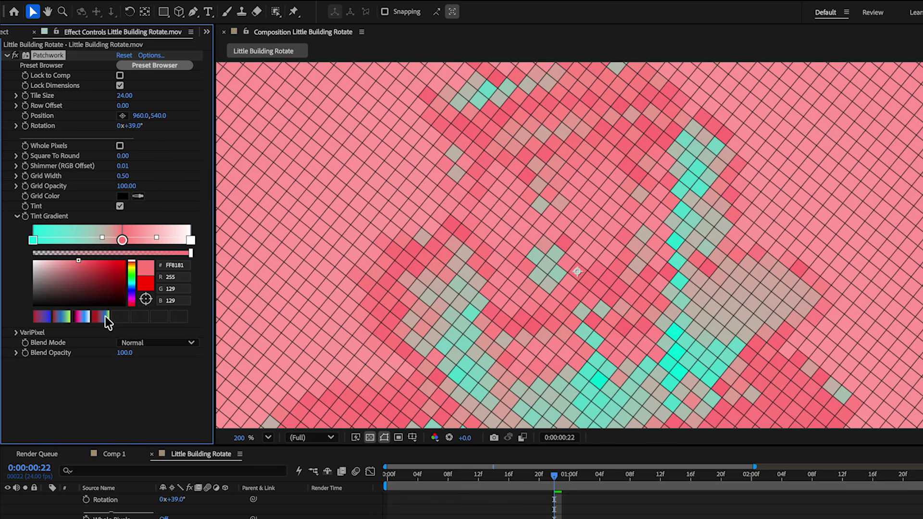
# - Apply the preset gradient running from black through pink and blue to white as the tint gradient
pyautogui.click(83, 316)
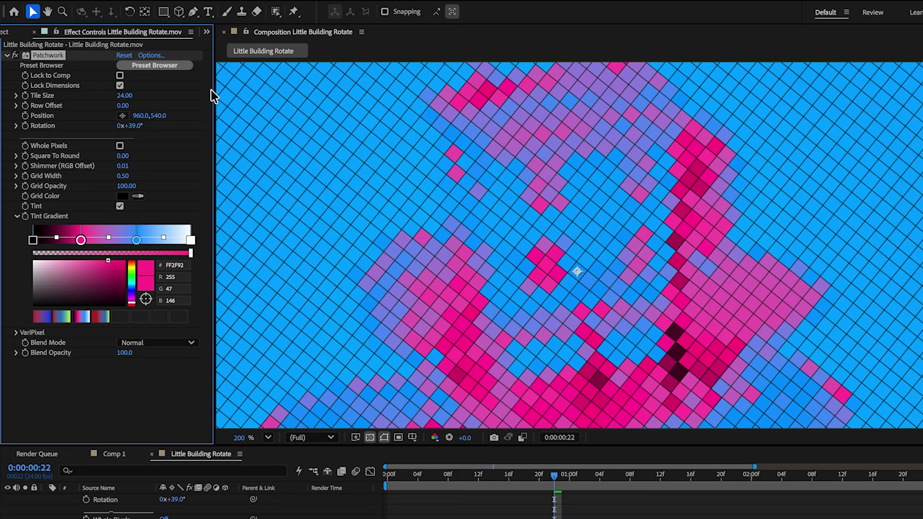
# - Turn off Tint on the Patchwork effect, reveal its VariPixel settings and preview the composition
pyautogui.click(119, 206)
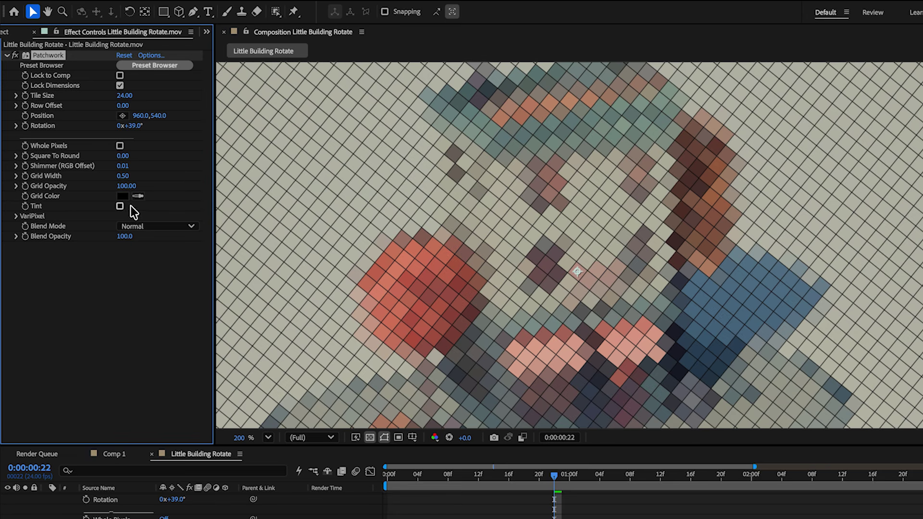
pyautogui.click(16, 216)
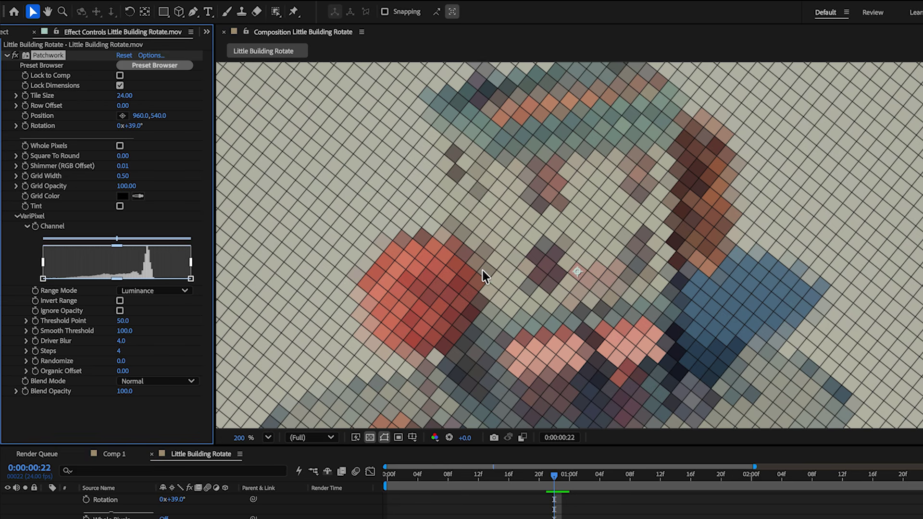
pyautogui.press('space')
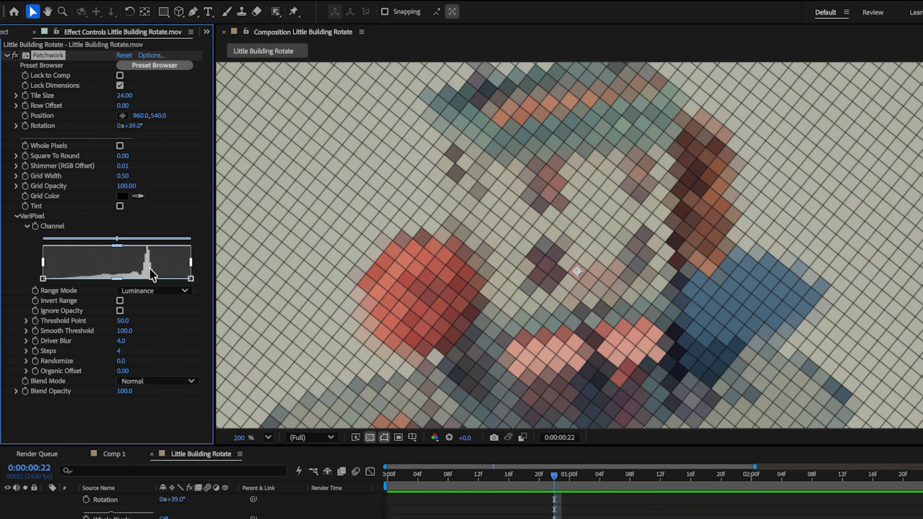
# - Reshape the VariPixel channel curve to hold full height through the darkest tones and slope down to zero at the brightest
pyautogui.moveTo(190, 262); pyautogui.dragTo(73, 258)
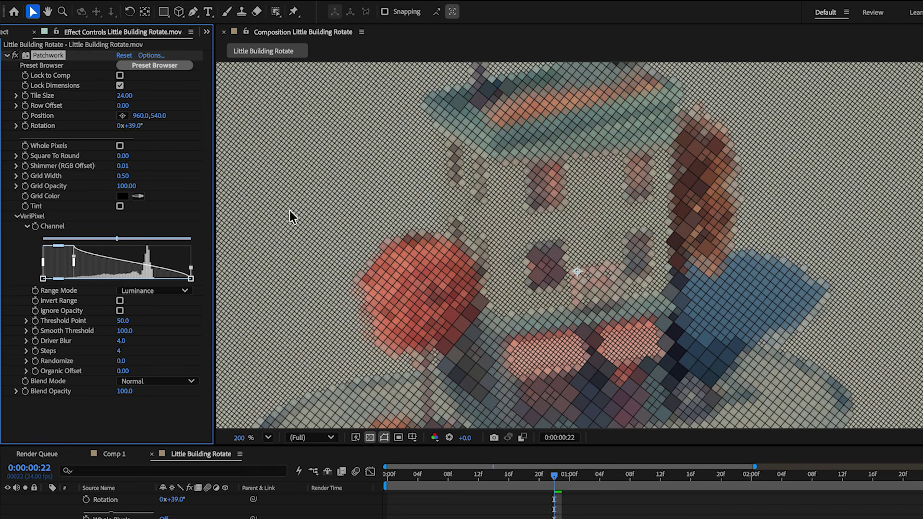
pyautogui.scroll(-3, 572, 180)
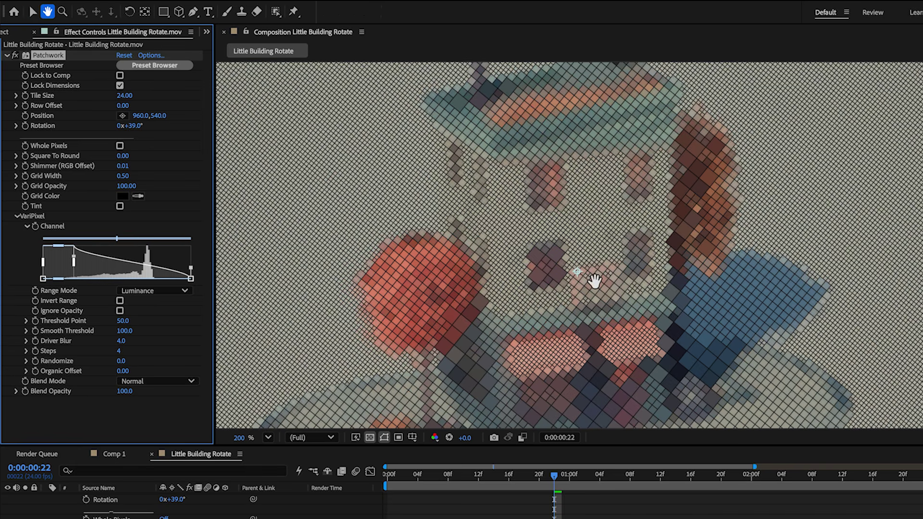
pyautogui.scroll(3, 636, 246)
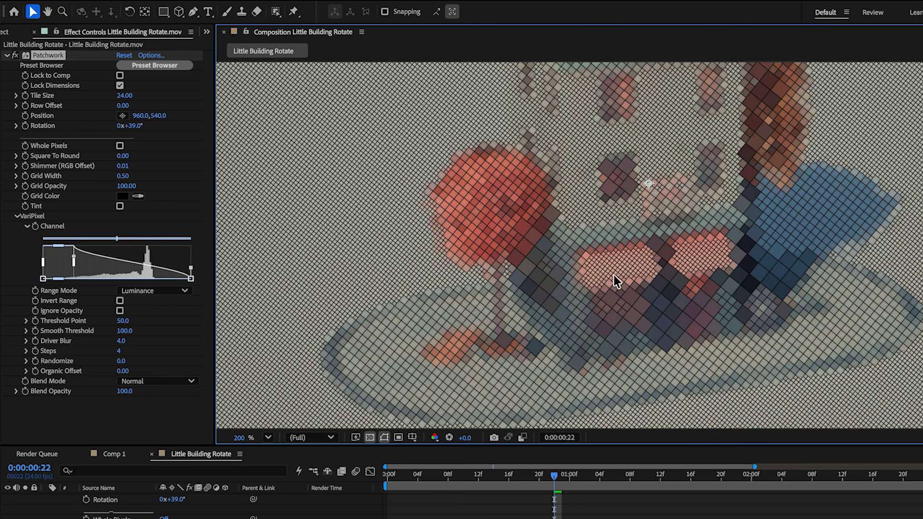
pyautogui.moveTo(192, 270)
pyautogui.mouseDown()
pyautogui.moveTo(113, 279)
pyautogui.moveTo(157, 260)
pyautogui.moveTo(196, 258)
pyautogui.mouseUp()
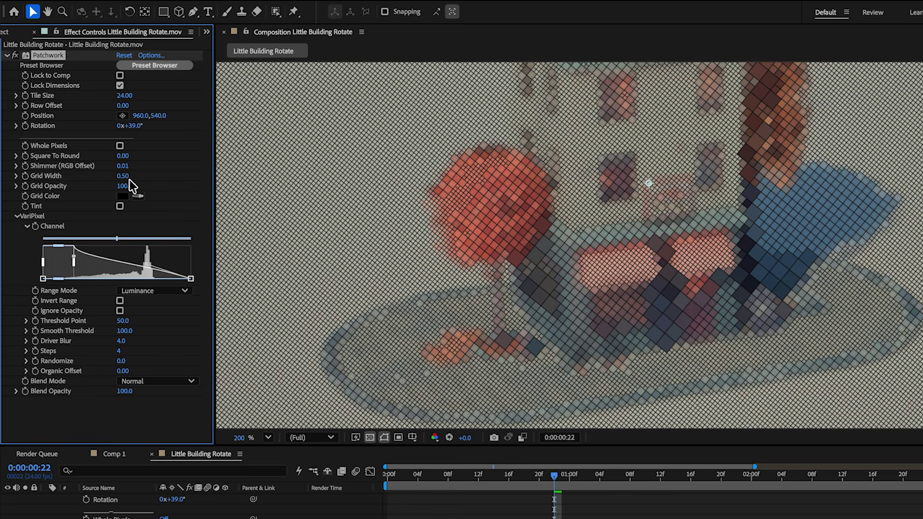
# - Set the Patchwork effect's Grid Width to 0.25
pyautogui.moveTo(126, 176); pyautogui.dragTo(84, 174)
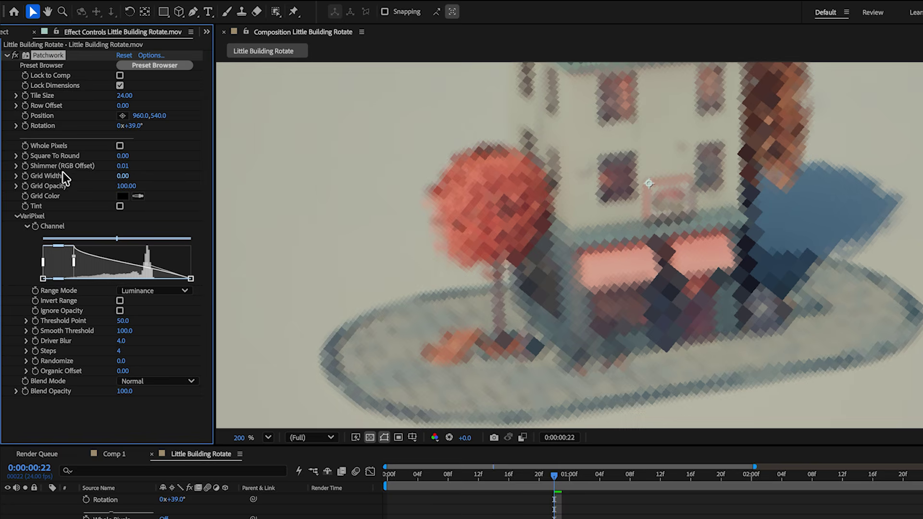
pyautogui.click(120, 176)
pyautogui.press('BackSpace')
pyautogui.write('.25')
pyautogui.press('Return')
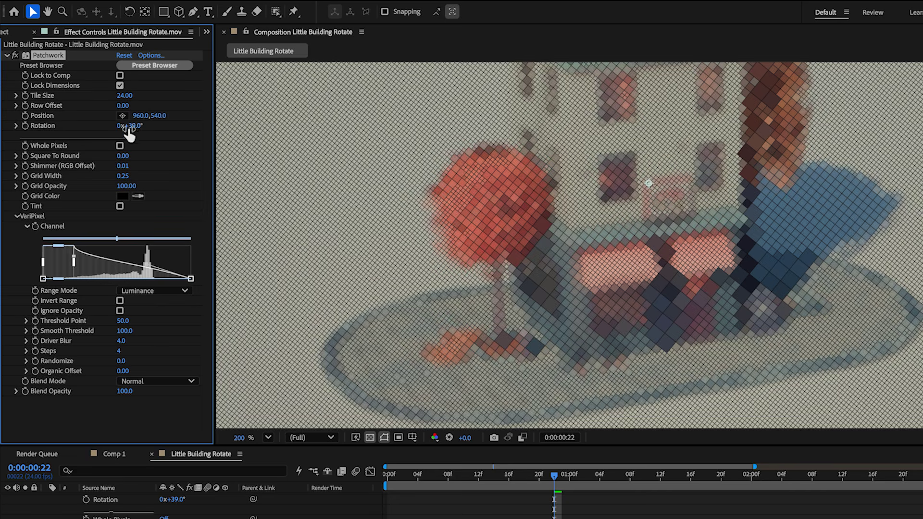
# - Set the Patchwork Tile Size to 96 and the VariPixel Steps to 6
pyautogui.moveTo(124, 95); pyautogui.dragTo(172, 99)
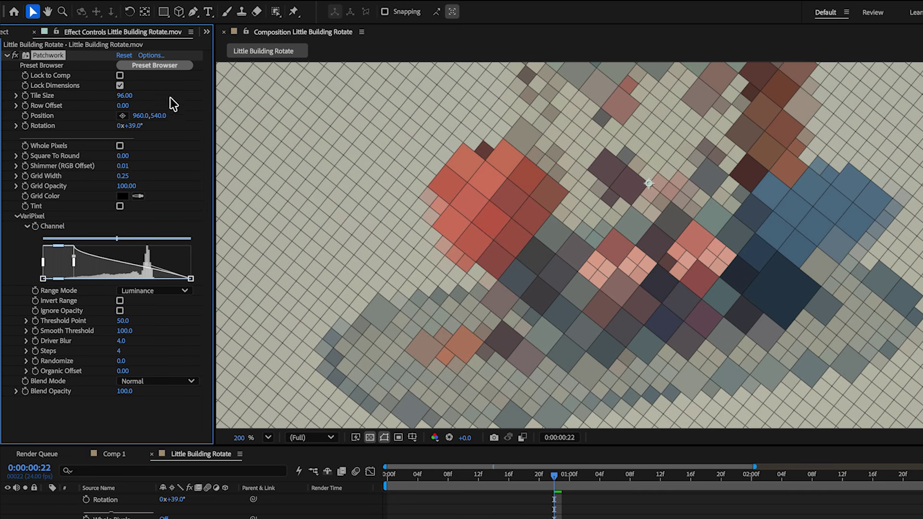
pyautogui.moveTo(527, 221); pyautogui.dragTo(487, 268)
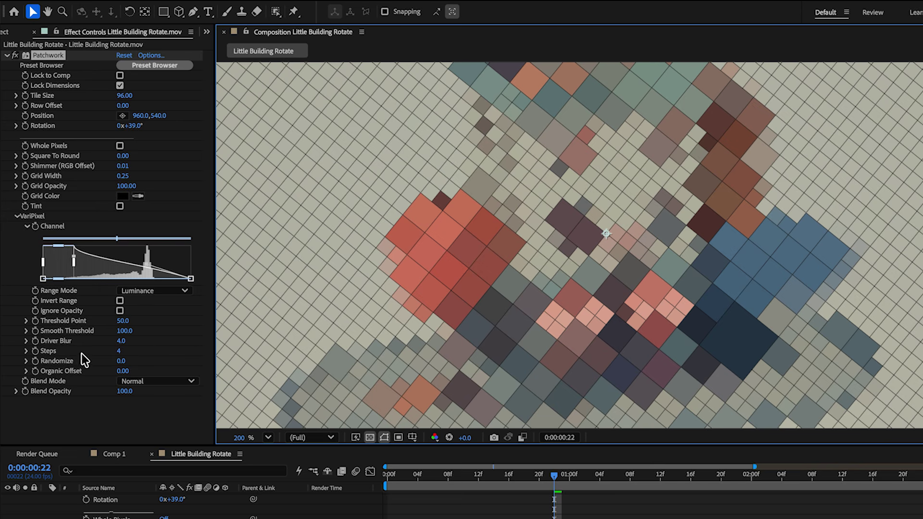
pyautogui.click(121, 352)
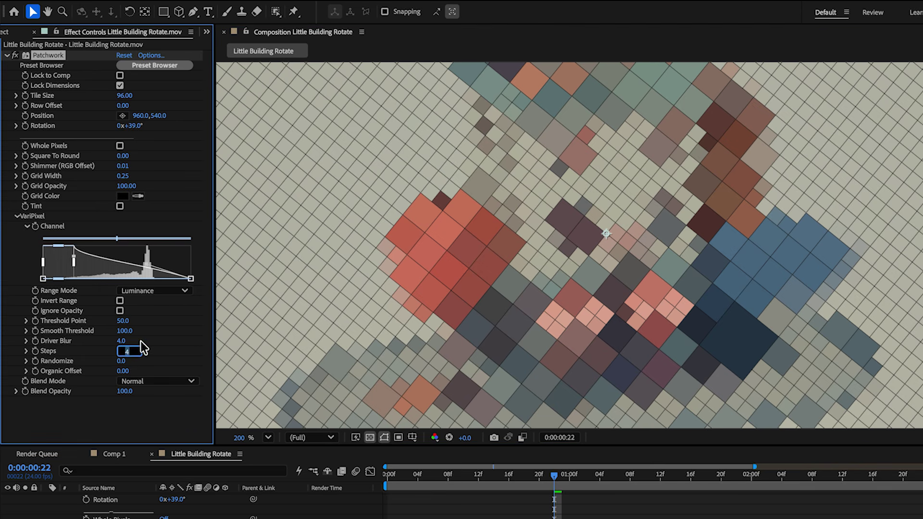
pyautogui.write('6')
pyautogui.press('Return')
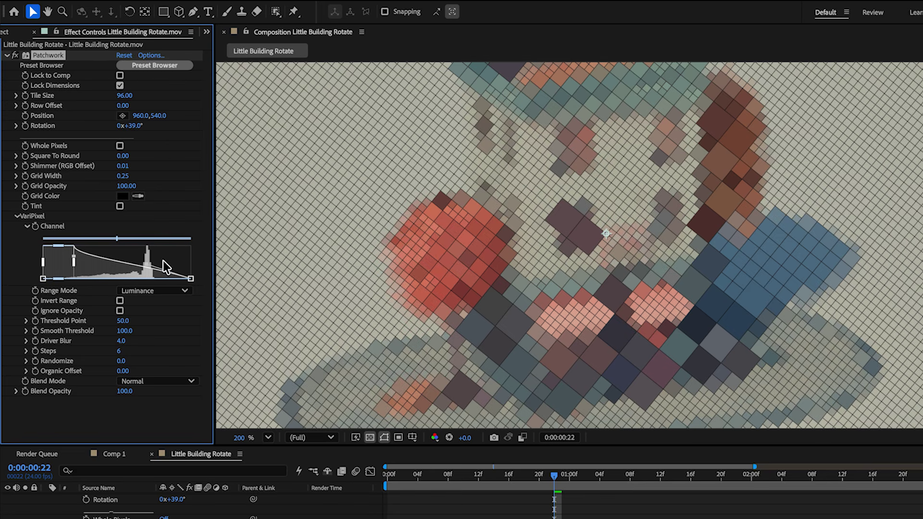
# - Try a VariPixel Randomize value of 18 and undo it
pyautogui.moveTo(188, 239)
pyautogui.mouseDown()
pyautogui.moveTo(94, 238)
pyautogui.moveTo(175, 245)
pyautogui.mouseUp()
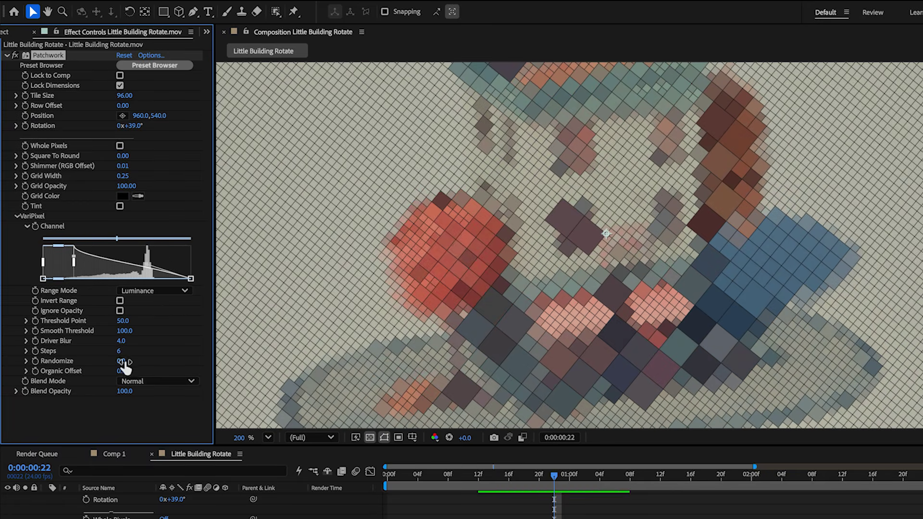
pyautogui.moveTo(121, 361)
pyautogui.mouseDown()
pyautogui.moveTo(160, 361)
pyautogui.moveTo(130, 362)
pyautogui.mouseUp()
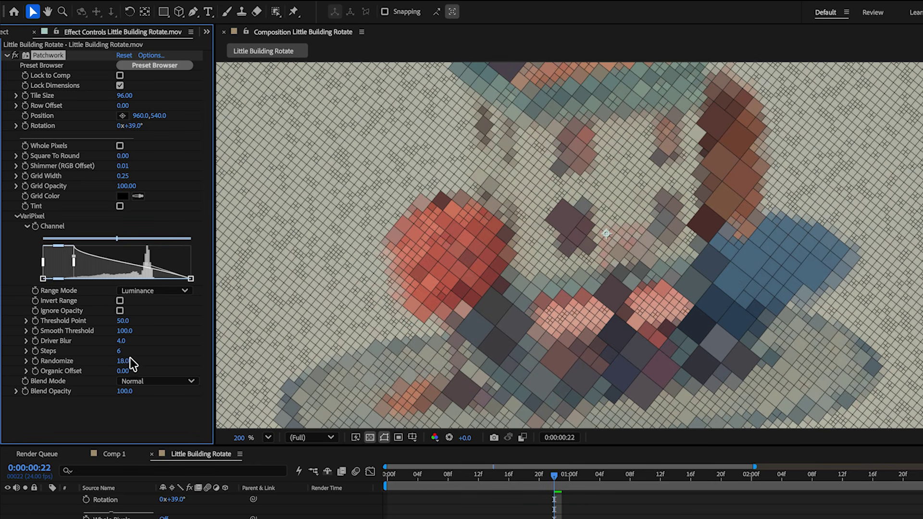
pyautogui.hotkey('ctrl', 'z')
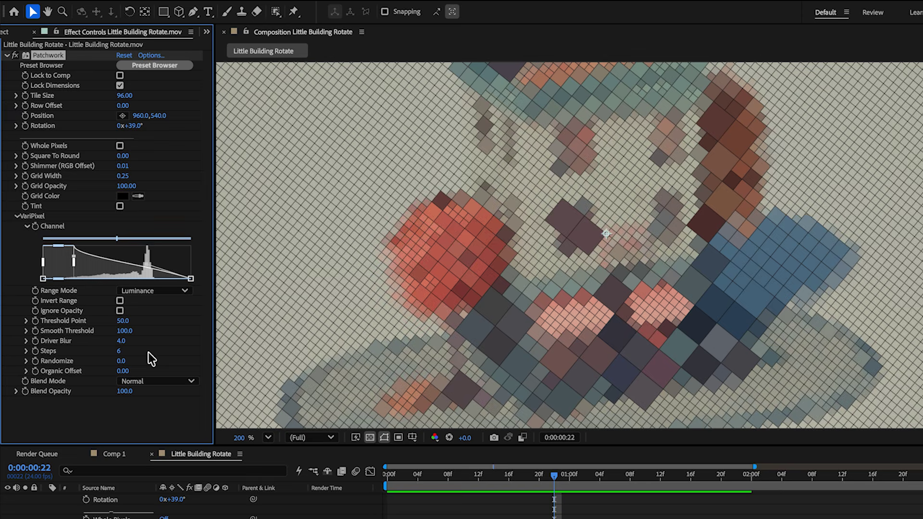
# - Try an Organic Offset of 1.16 with Grid Width at 0, and undo both changes
pyautogui.moveTo(123, 371)
pyautogui.mouseDown()
pyautogui.moveTo(219, 373)
pyautogui.moveTo(120, 370)
pyautogui.mouseUp()
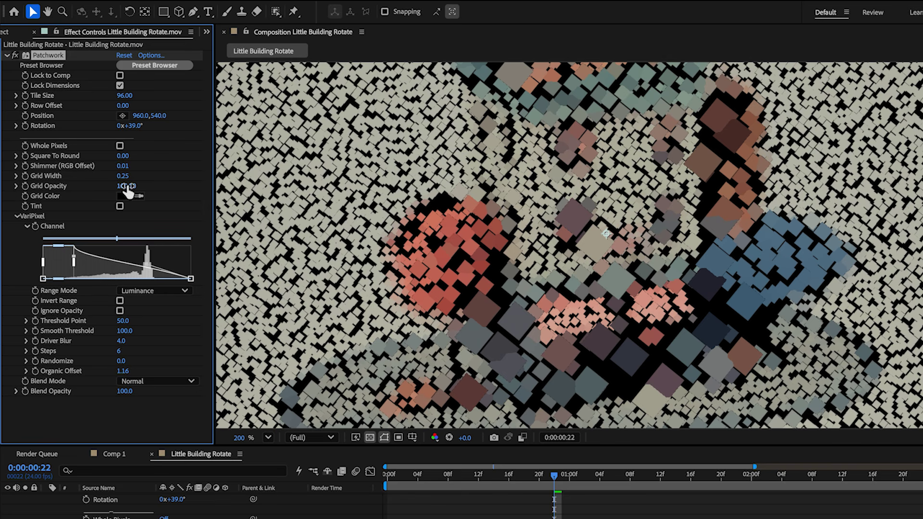
pyautogui.moveTo(124, 176); pyautogui.dragTo(96, 176)
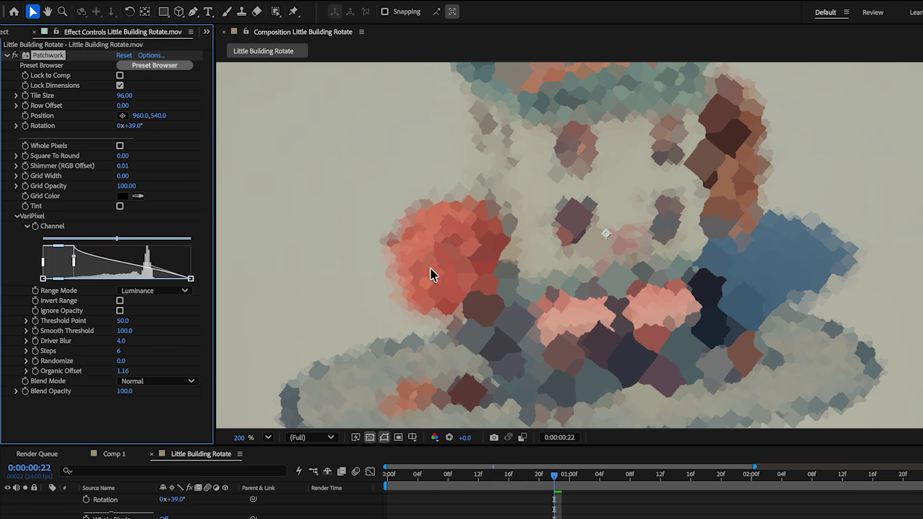
pyautogui.press('super+z')
pyautogui.press('super+z')
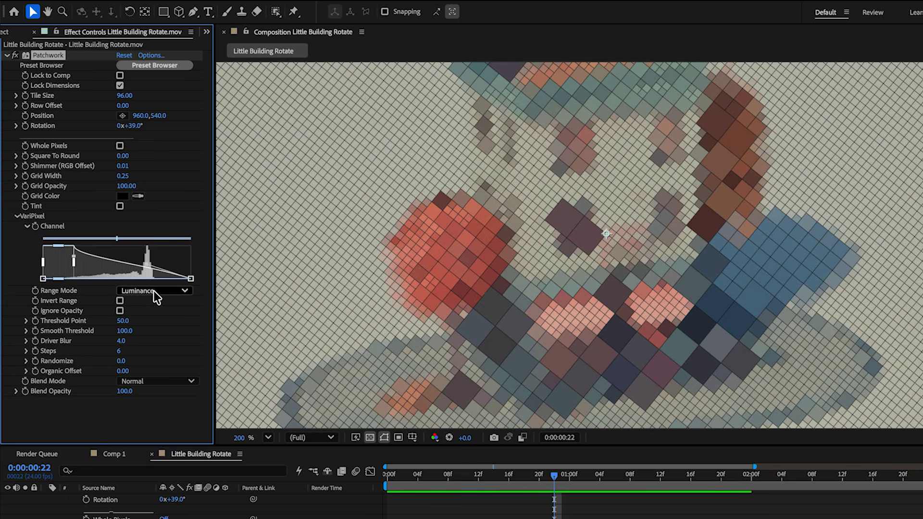
# - Draw a large elliptical mask around the building on the footage layer and enable Ignore Opacity for VariPixel
pyautogui.moveTo(167, 13); pyautogui.dragTo(226, 34)
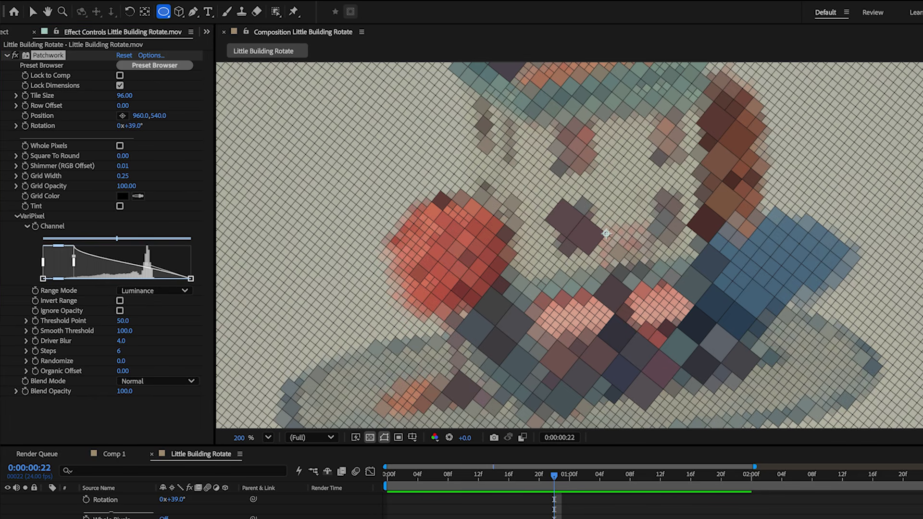
pyautogui.press('e')
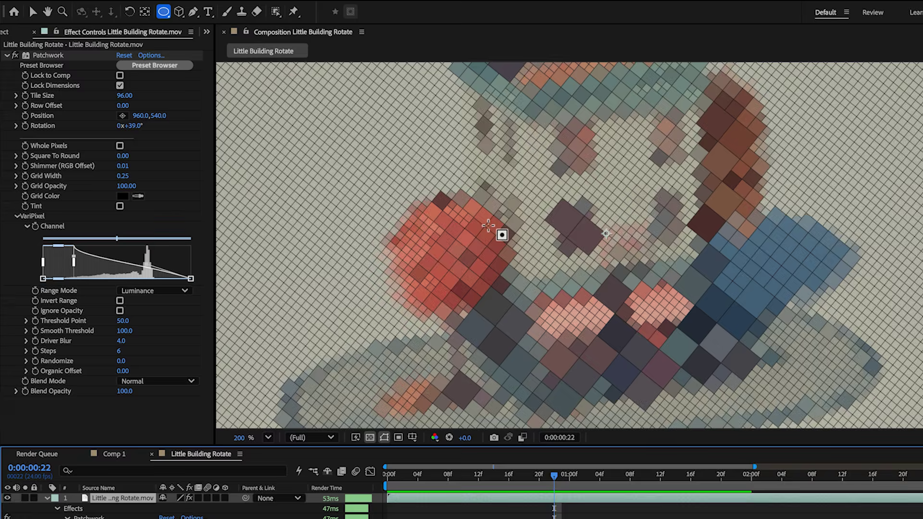
pyautogui.moveTo(488, 150)
pyautogui.mouseDown()
pyautogui.moveTo(702, 333)
pyautogui.moveTo(680, 368)
pyautogui.moveTo(530, 404)
pyautogui.mouseUp()
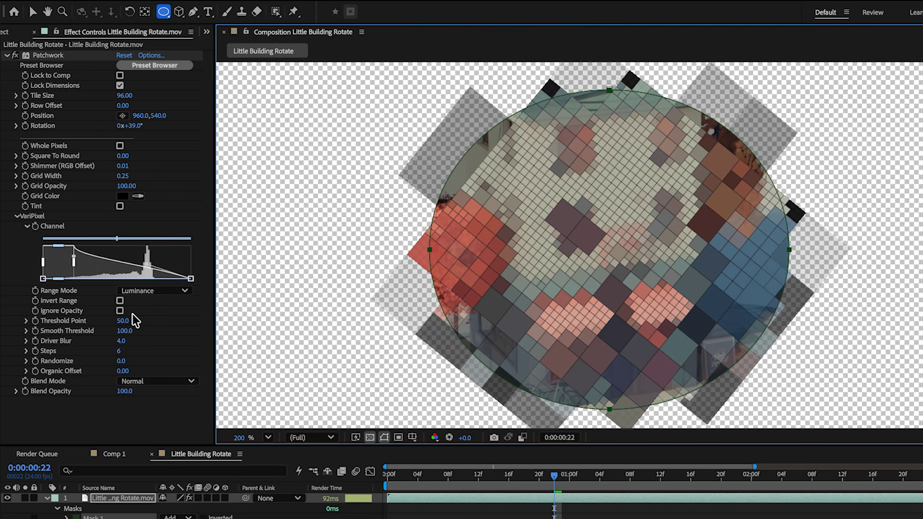
pyautogui.click(120, 311)
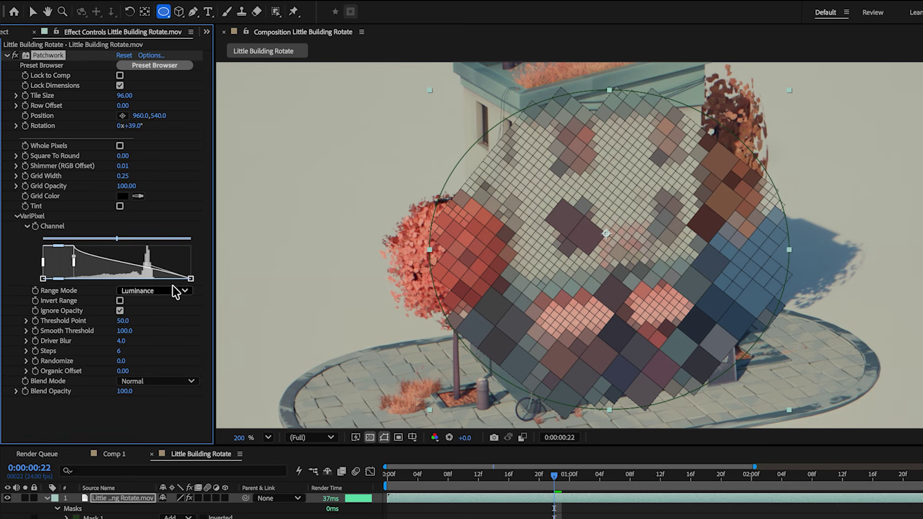
# - Set the mask's feather to 160 pixels and switch the VariPixel Range Mode to Alpha
pyautogui.press('f')
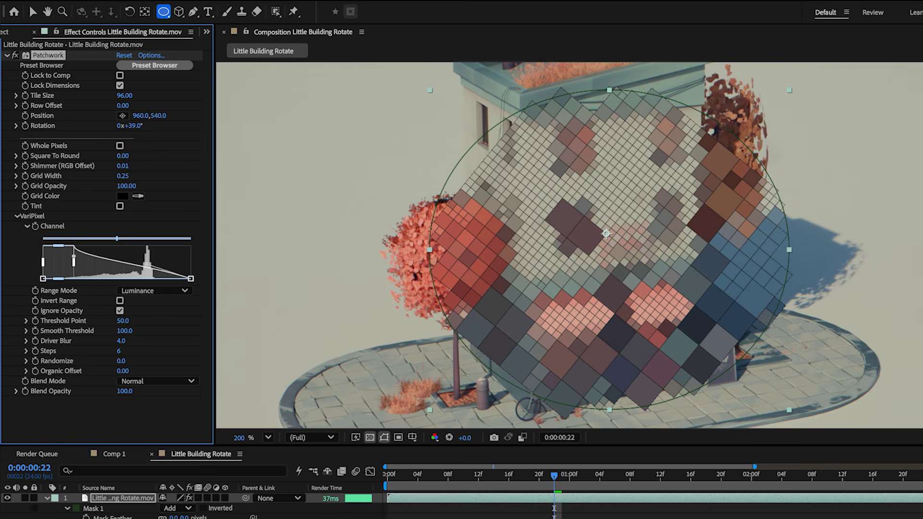
pyautogui.moveTo(176, 518); pyautogui.dragTo(252, 518)
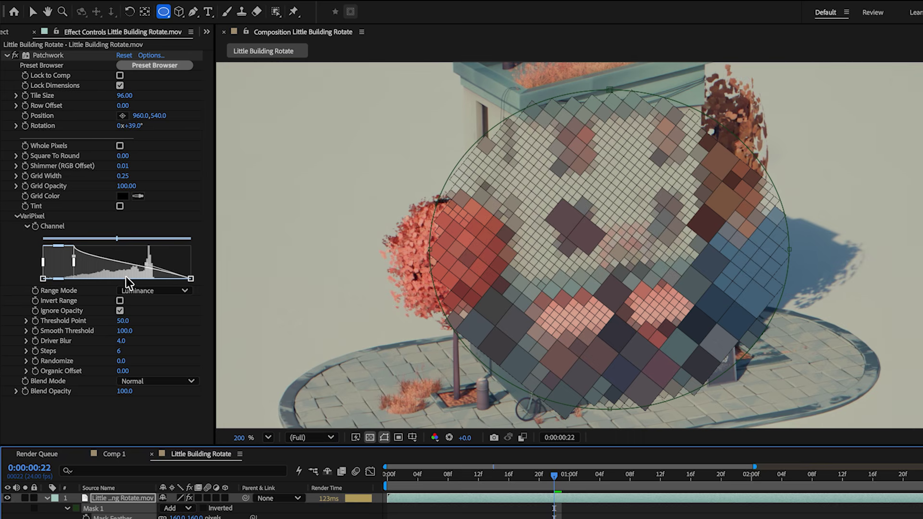
pyautogui.click(157, 292)
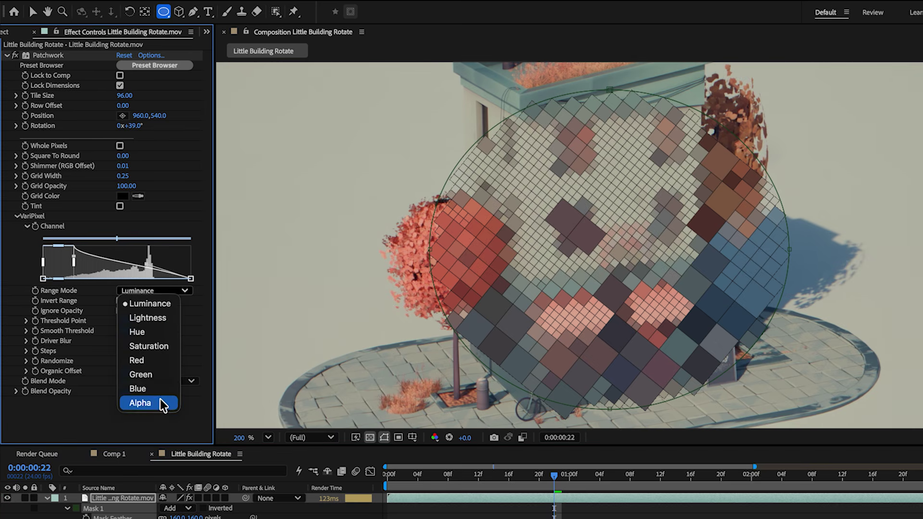
pyautogui.click(160, 400)
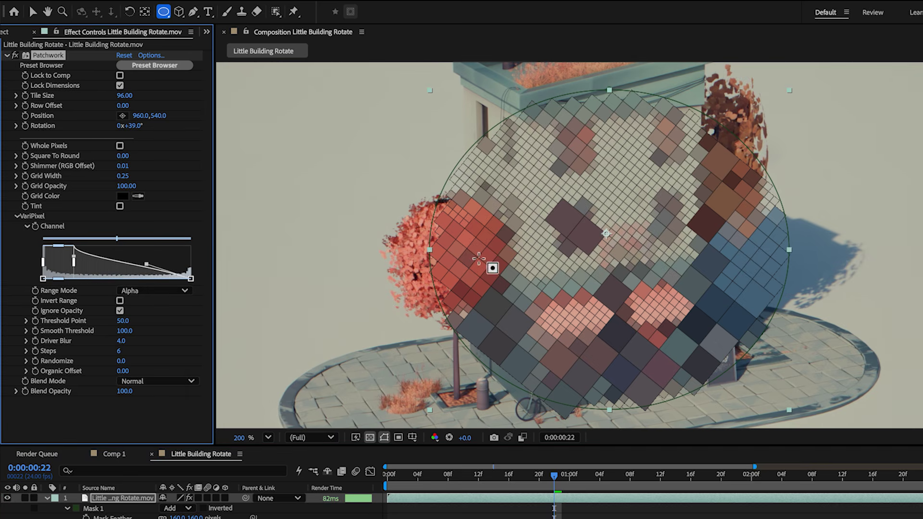
# - Add a point to the VariPixel channel curve that steepens its initial falloff, and enable Invert Range
pyautogui.click(79, 258)
pyautogui.moveTo(80, 260)
pyautogui.mouseDown()
pyautogui.moveTo(117, 264)
pyautogui.moveTo(81, 261)
pyautogui.mouseUp()
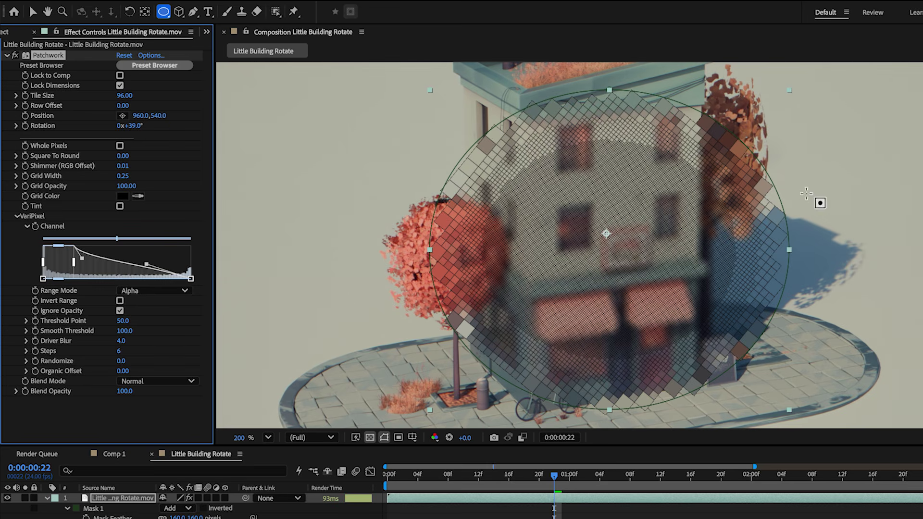
pyautogui.click(120, 300)
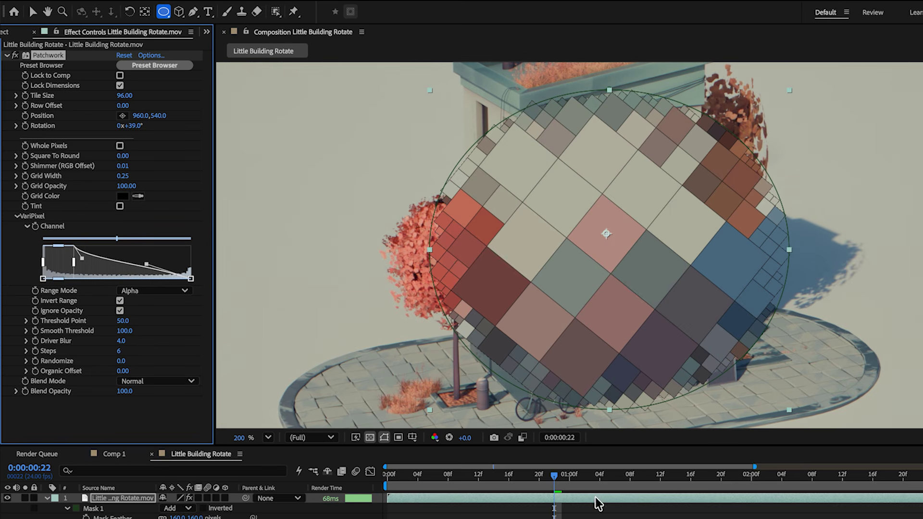
# - Stretch the mask's left side out over the red tree and set Grid Width to 0
pyautogui.press('v')
pyautogui.moveTo(428, 249); pyautogui.dragTo(389, 262)
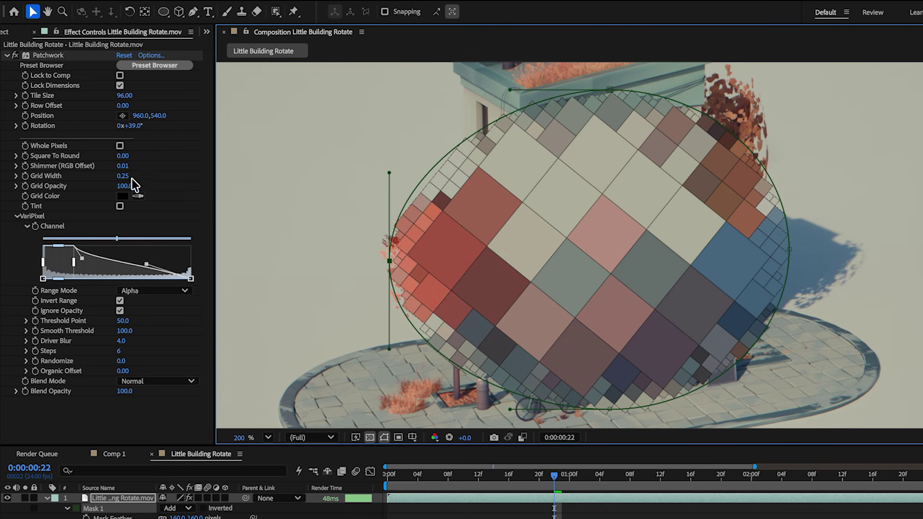
pyautogui.moveTo(131, 177); pyautogui.dragTo(122, 176)
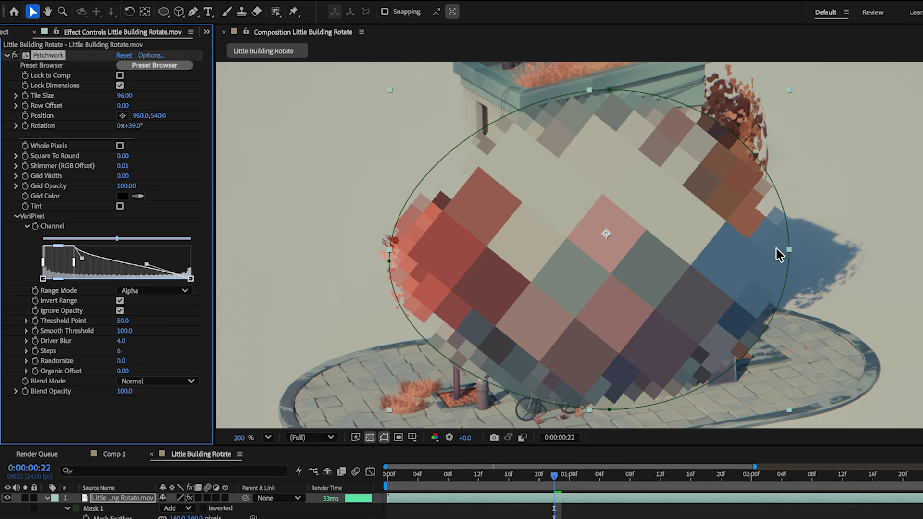
# - Extend the mask's right side past the blue shadow and its top edge upward, and set Tile Size to 26
pyautogui.moveTo(789, 248); pyautogui.dragTo(876, 220)
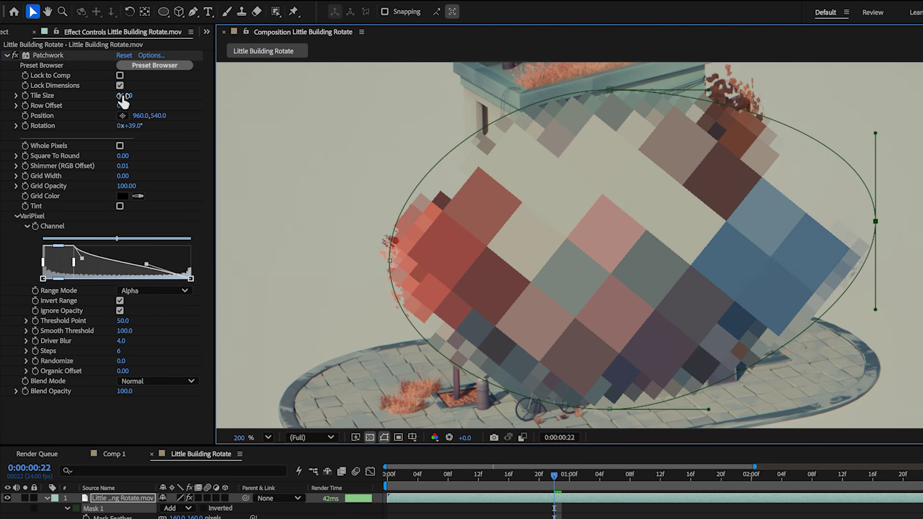
pyautogui.moveTo(124, 101); pyautogui.dragTo(81, 96)
pyautogui.moveTo(610, 91); pyautogui.dragTo(608, 75)
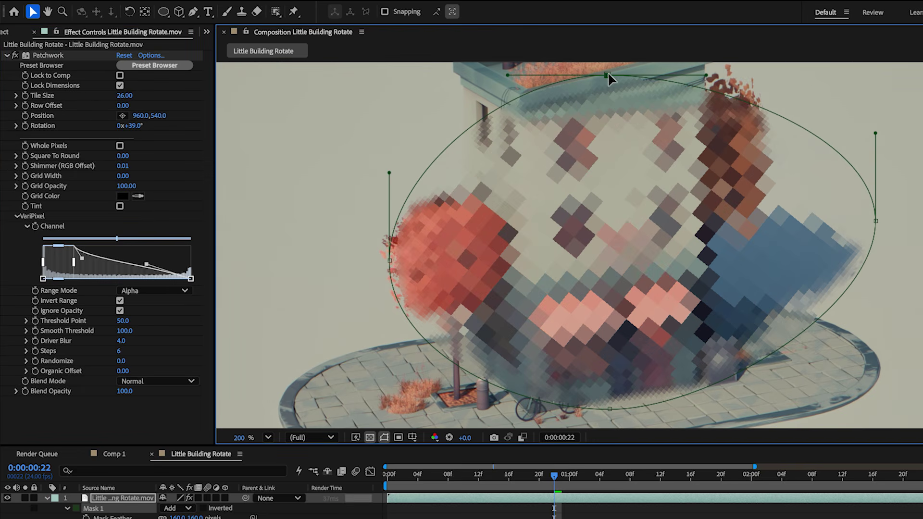
# - Pull a feather point far outward from the mask's left edge with the Mask Feather tool
pyautogui.moveTo(193, 12); pyautogui.dragTo(241, 61)
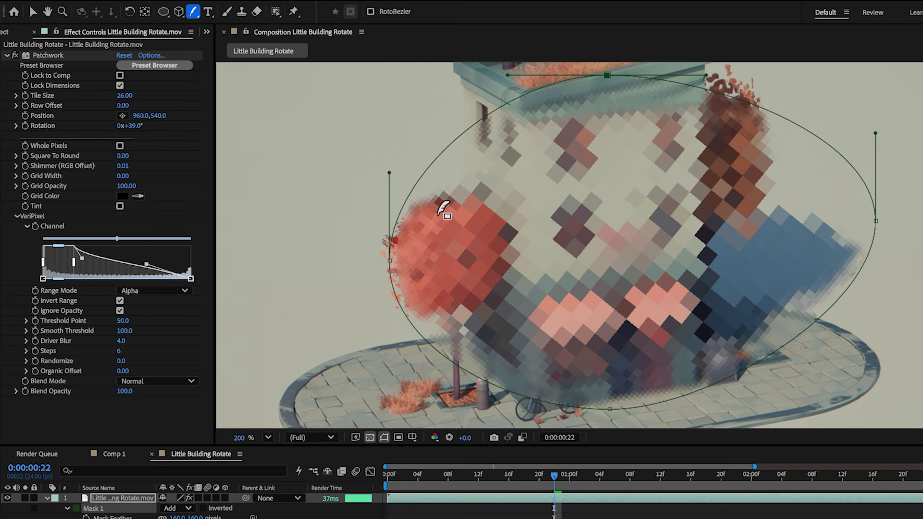
pyautogui.click(386, 258)
pyautogui.moveTo(386, 259); pyautogui.dragTo(274, 230)
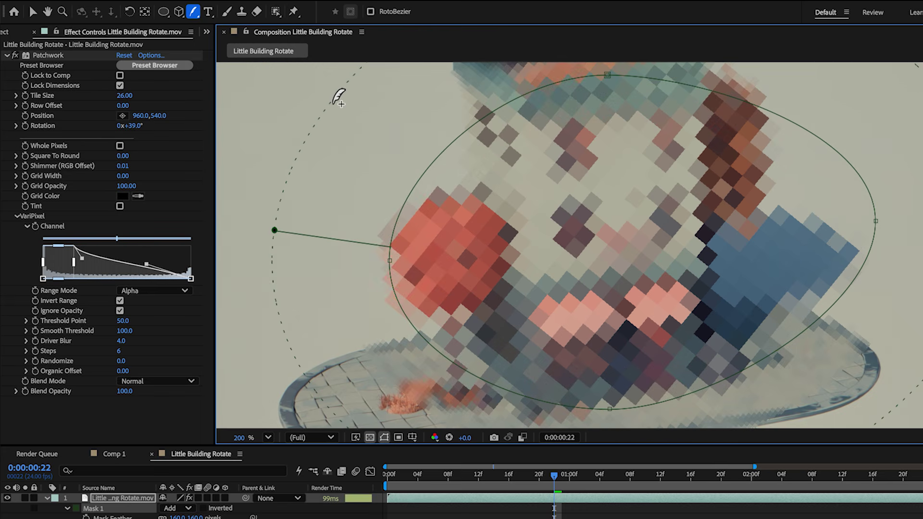
# - Add feather points along the mask's upper-left edge, pulling one slightly outward and another inward over the building, and deselect the layer
pyautogui.moveTo(450, 144); pyautogui.dragTo(431, 124)
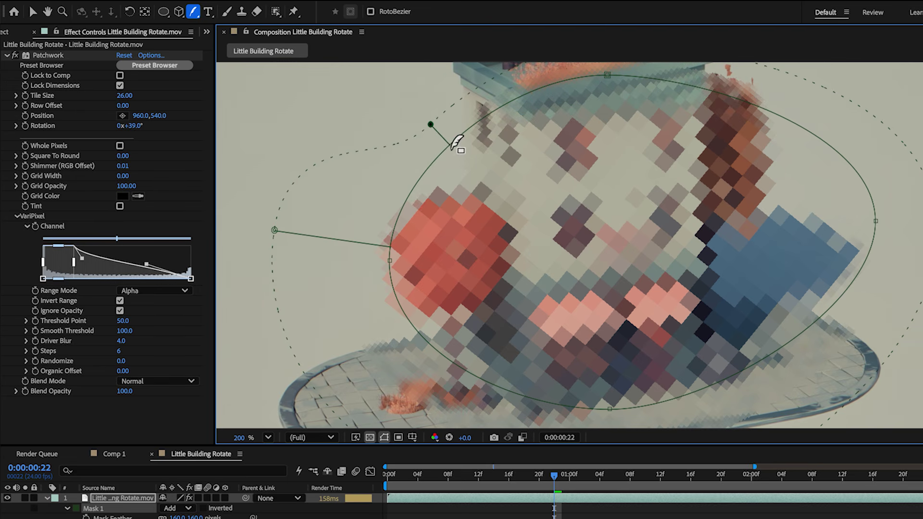
pyautogui.moveTo(489, 117); pyautogui.dragTo(564, 159)
pyautogui.click(714, 491)
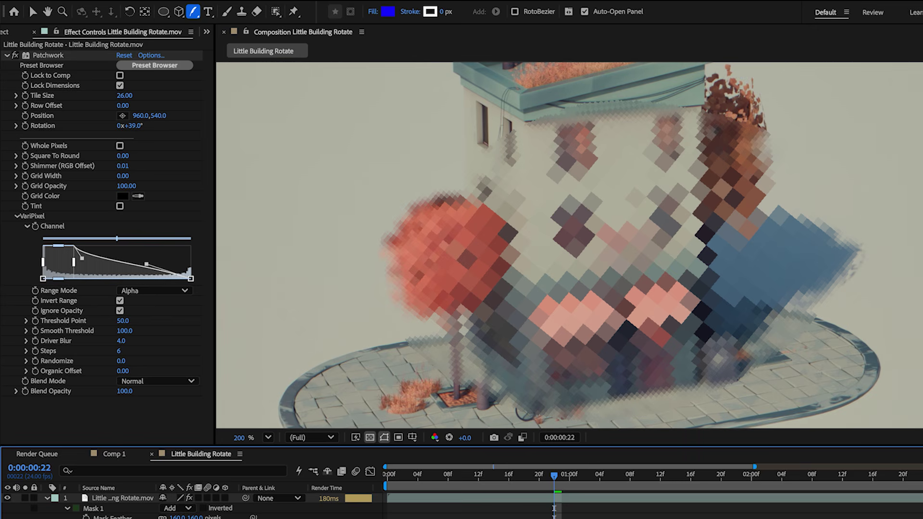
# - Set the Patchwork Rotation to 0° and deselect the layer to show the straightened tiles without the mask outline
pyautogui.click(136, 126)
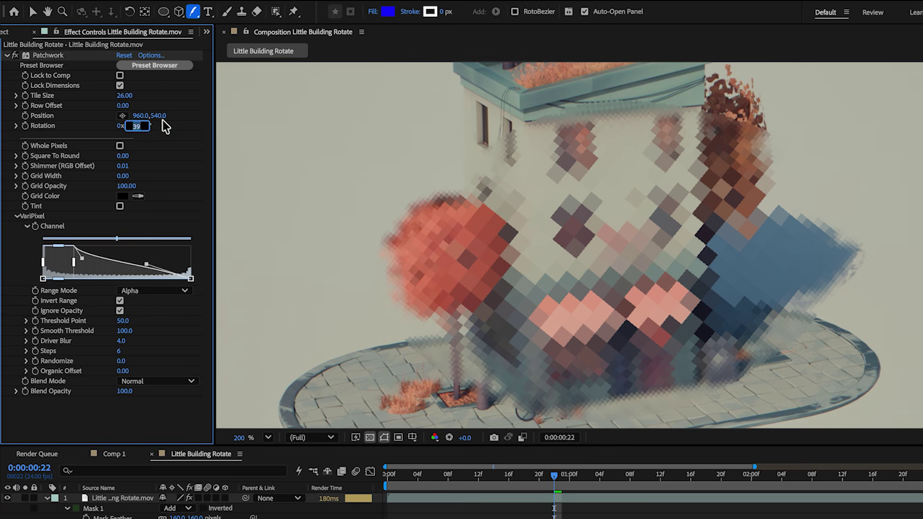
pyautogui.write('0')
pyautogui.press('Return')
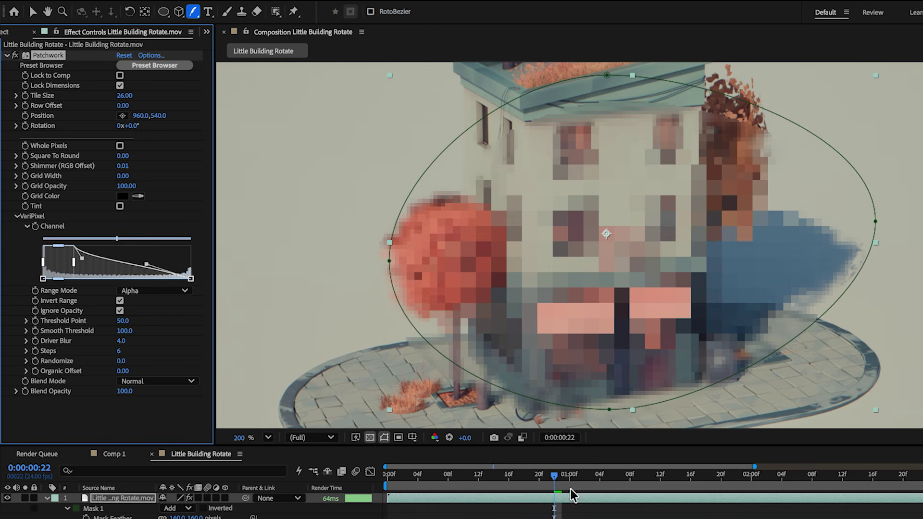
pyautogui.hotkey('ctrl', 'shift', 'a')
pyautogui.moveTo(604, 274)
pyautogui.mouseDown()
pyautogui.moveTo(553, 229)
pyautogui.moveTo(588, 220)
pyautogui.moveTo(601, 231)
pyautogui.mouseUp()
pyautogui.press('g')
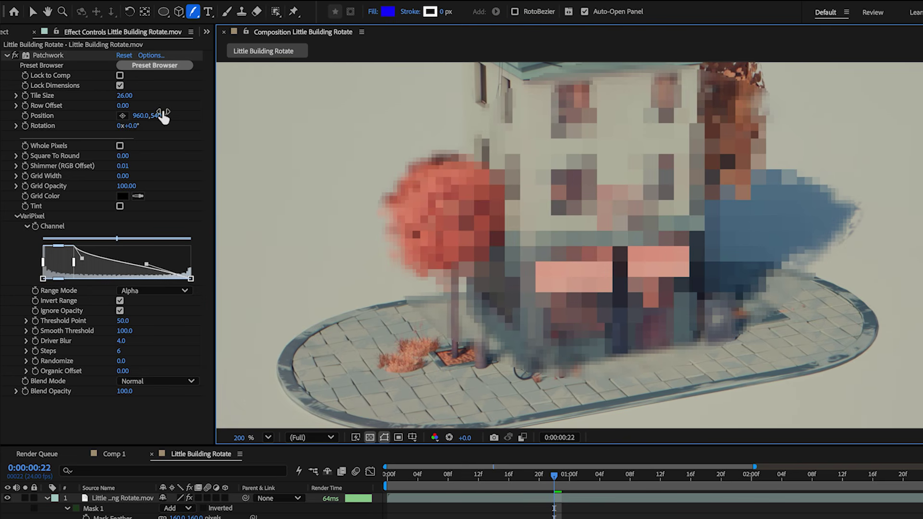
pyautogui.click(212, 113)
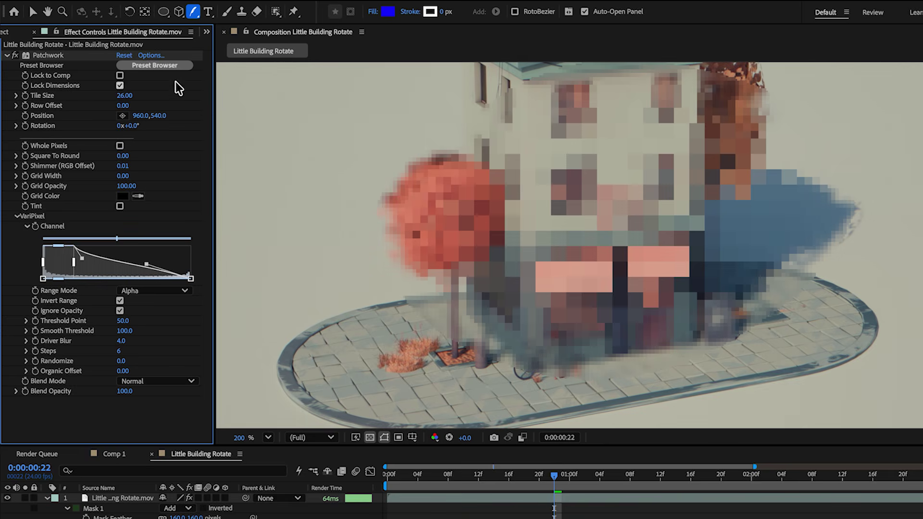
# - Save the current Patchwork settings into empty slot 6 of the Mosaic preset library
pyautogui.click(154, 65)
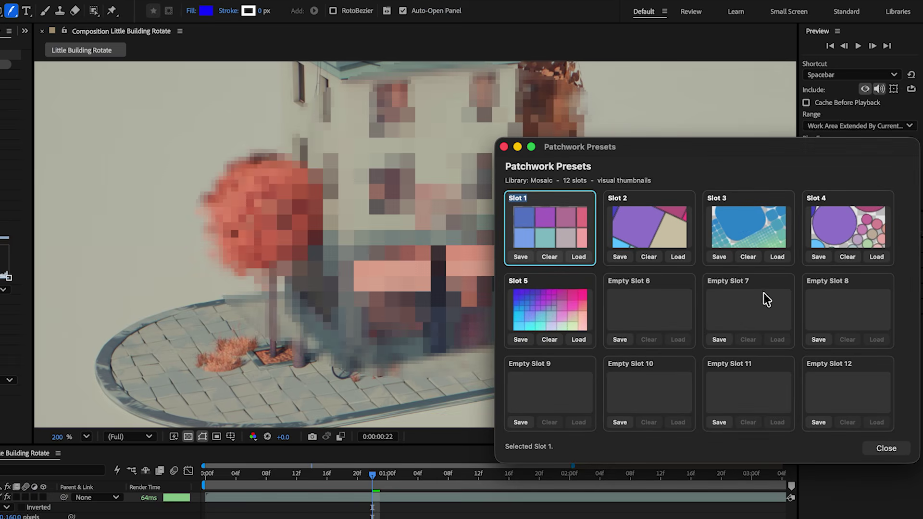
pyautogui.click(621, 340)
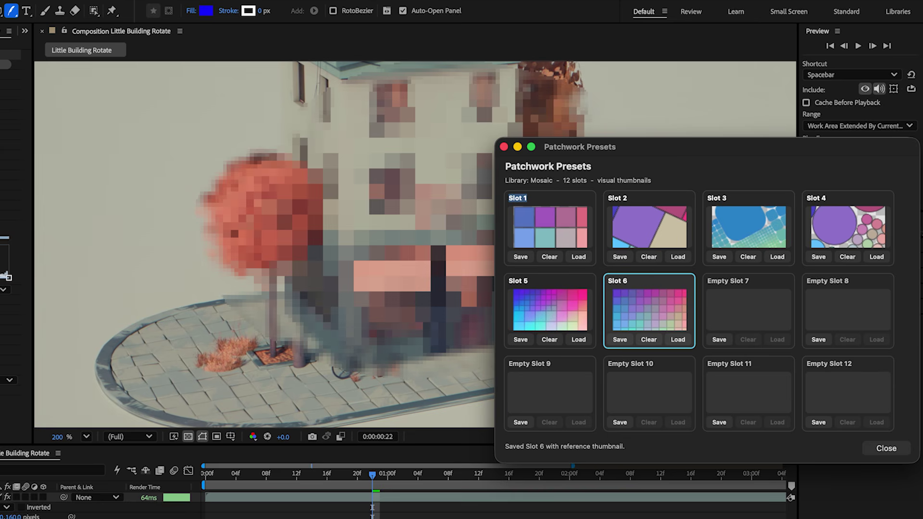
# - Try the Slot 3 preset on the building footage and restore the saved look from Slot 6
pyautogui.click(776, 258)
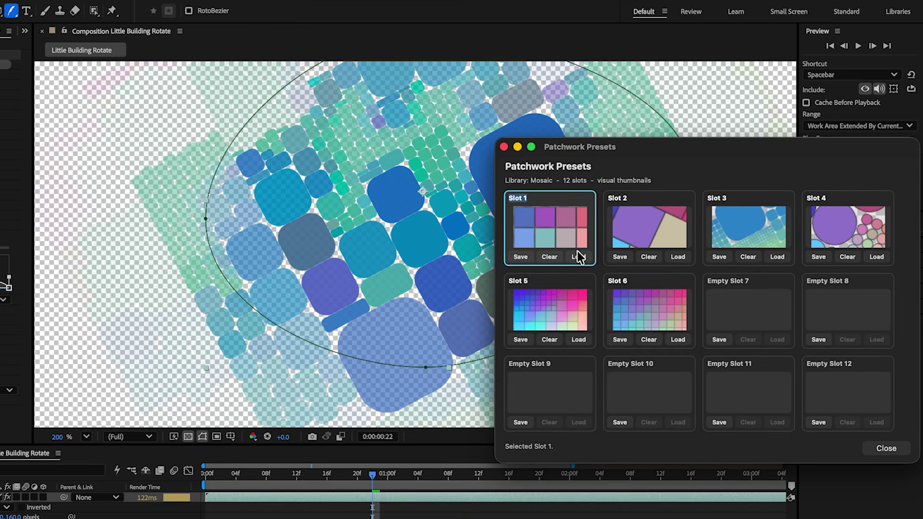
pyautogui.click(674, 340)
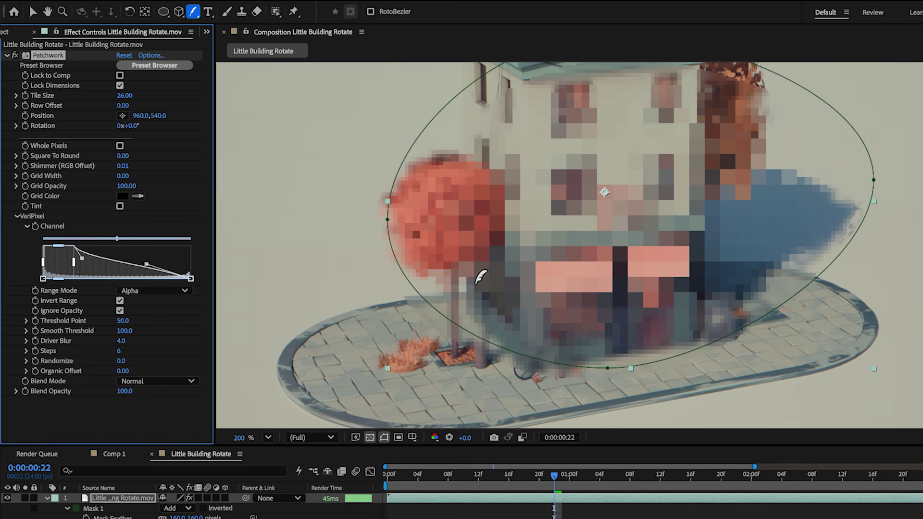
pyautogui.click(263, 434)
pyautogui.click(278, 459)
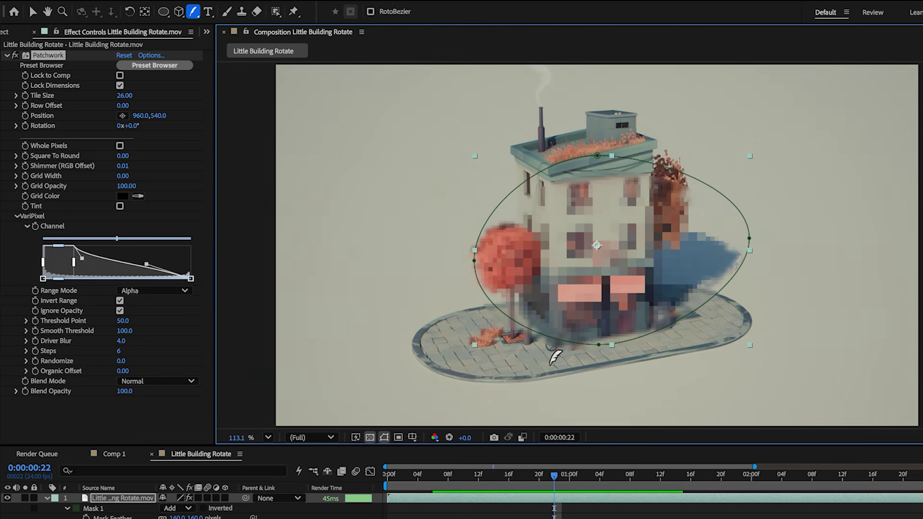